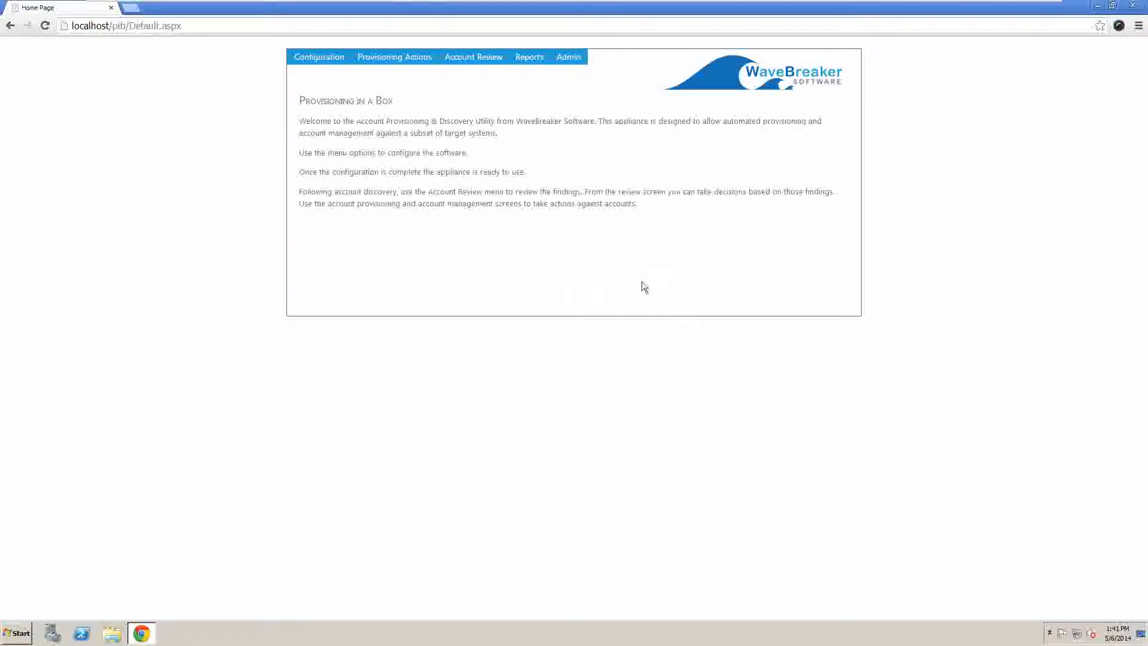
Step: Open Configuration > Configure Integrators to show the Active Directory integrator for 192.168.0.30
mouse_move(314, 62)
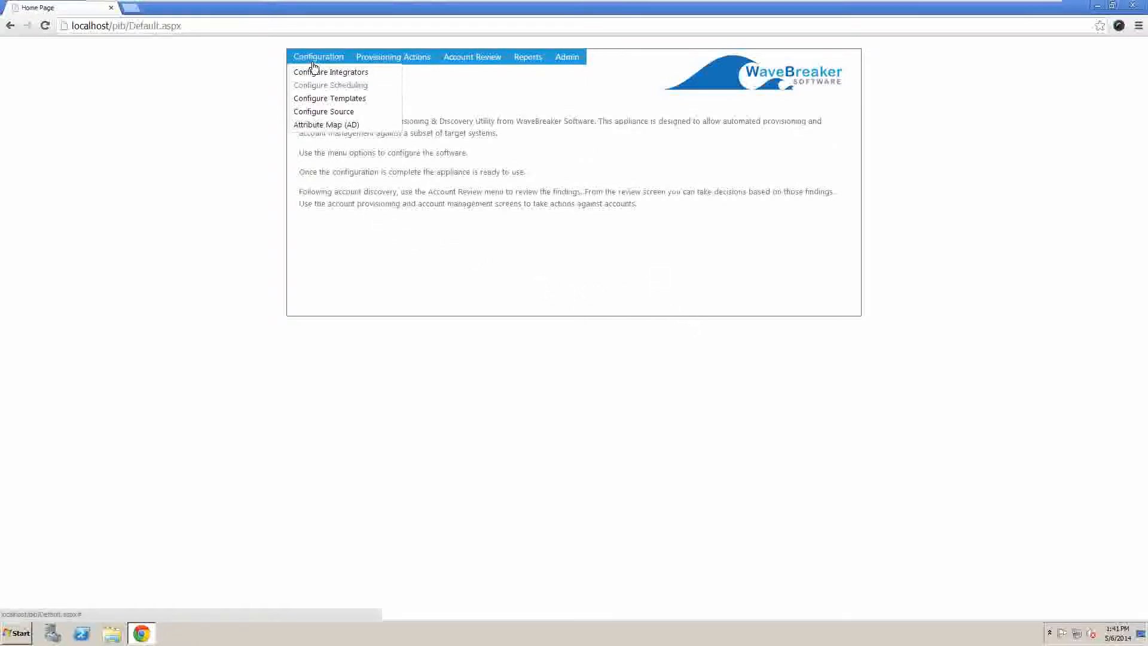
left_click(315, 72)
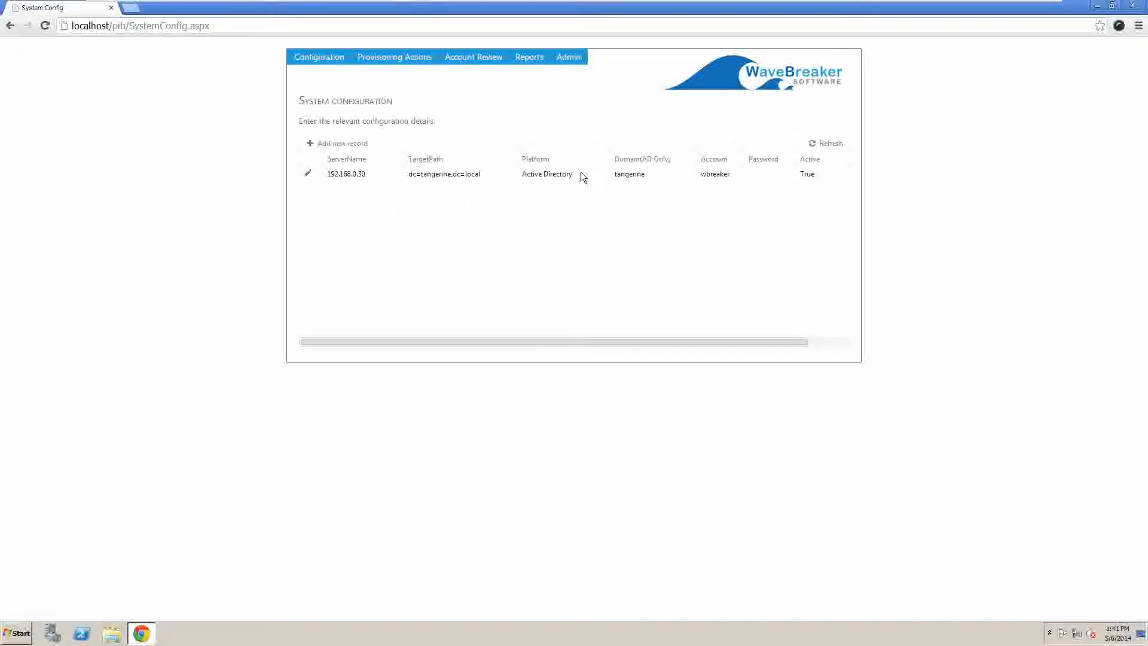
left_click_drag(581, 172, 524, 174)
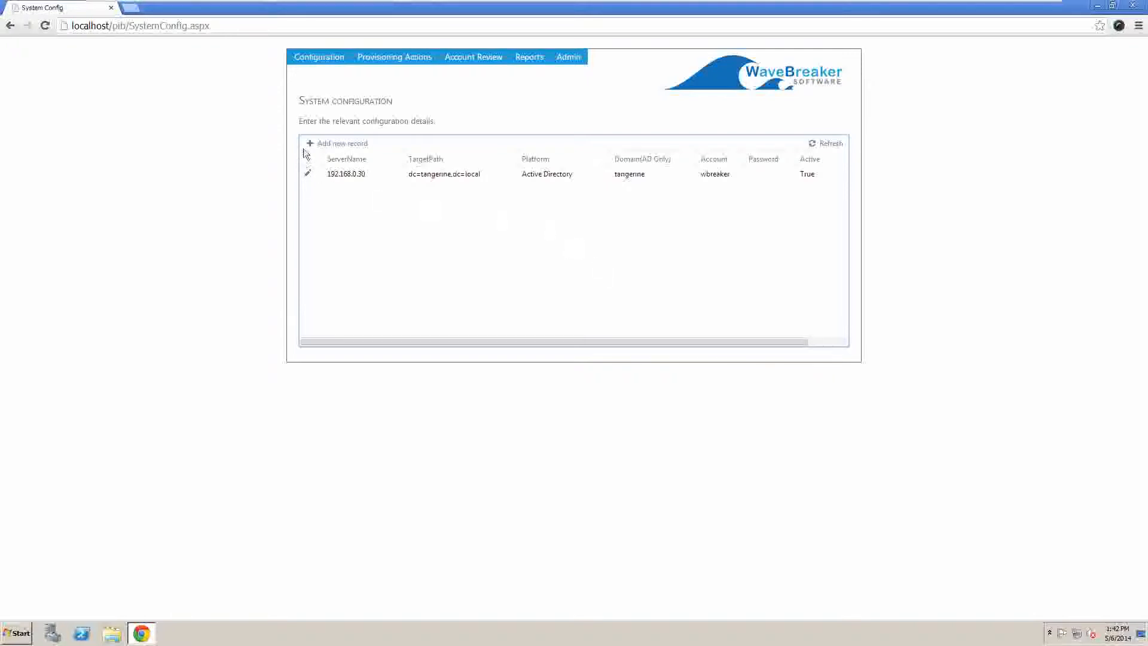
Step: Start a new Office365 target record with server name sparklesea.onmicrosoft.com
left_click(336, 145)
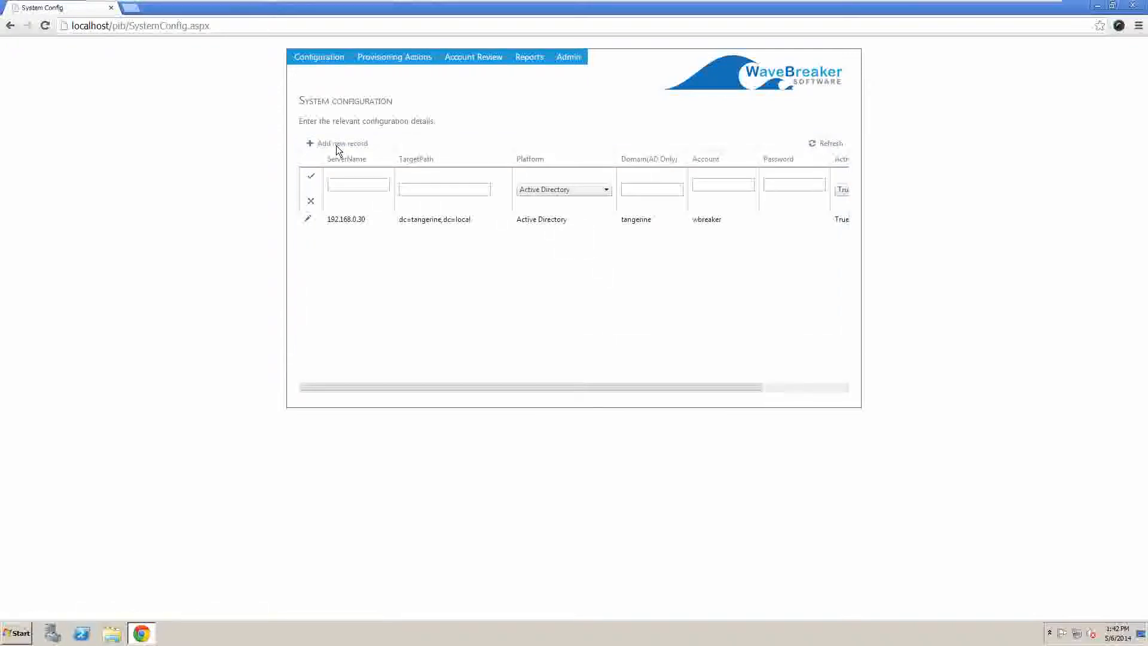
left_click(555, 188)
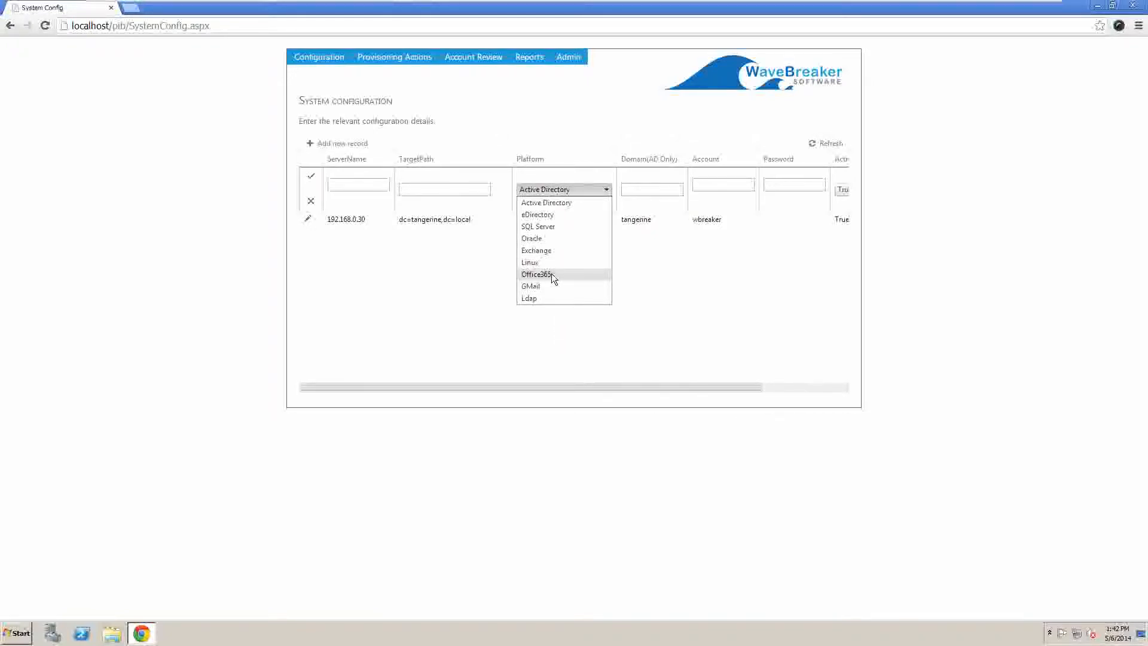
left_click(551, 274)
left_click(374, 186)
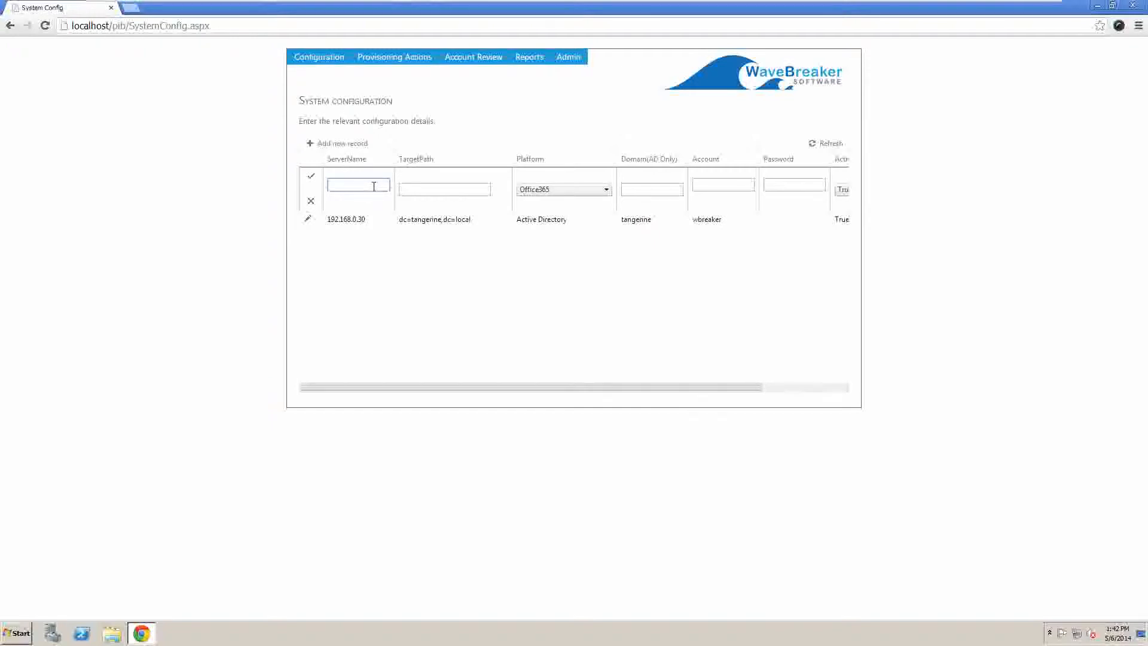
type("sparkel")
key("BackSpace")
key("BackSpace")
type("lesea.onmicrosoft.com")
Step: Fill in the tenant TargetPath, the admin account e-mail and its password, then insert the record
left_click(416, 188)
type("sparklesea.onmicrosoft.com")
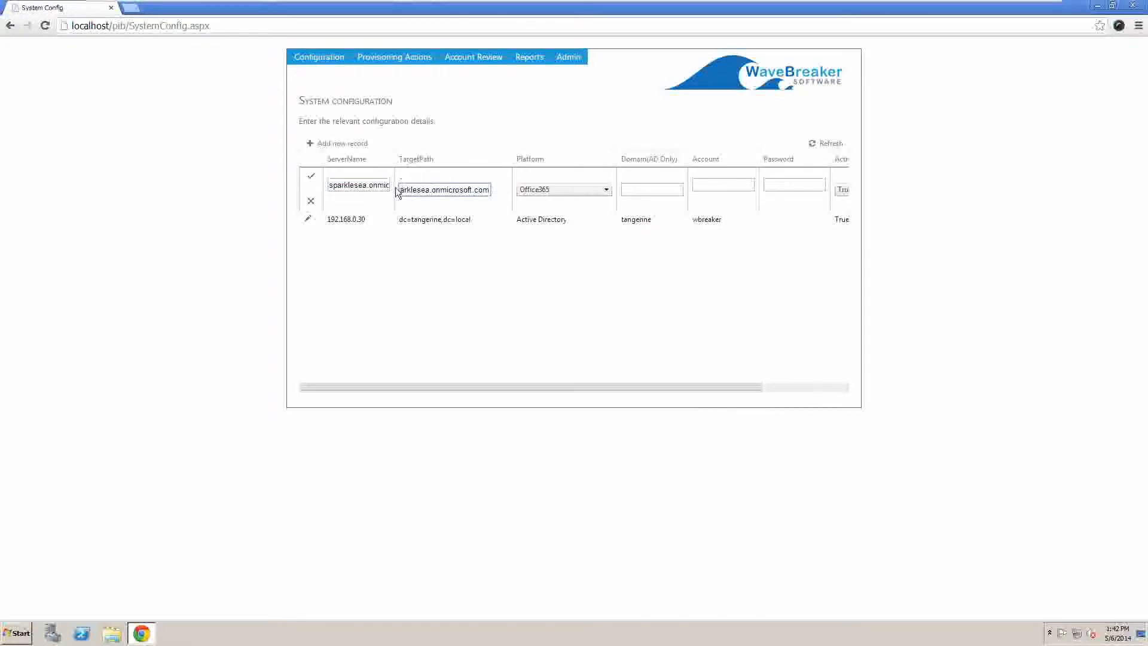
key("Home")
type("@")
left_click(719, 184)
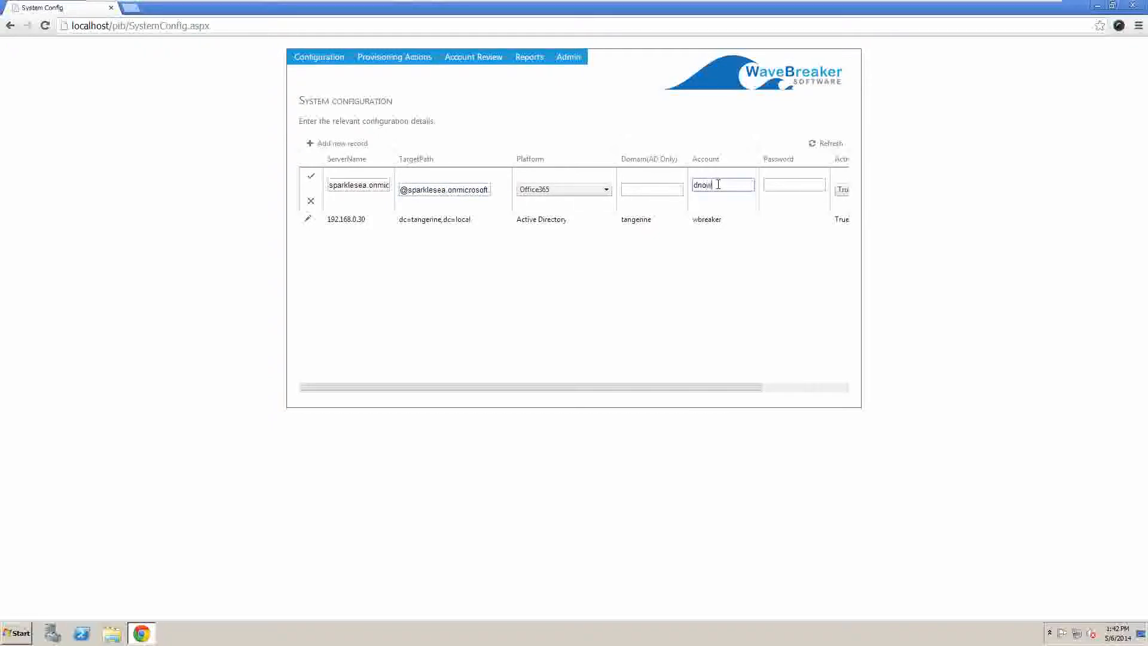
key("ctrl+v")
left_click(802, 183)
type("••••••••••••")
left_click(743, 389)
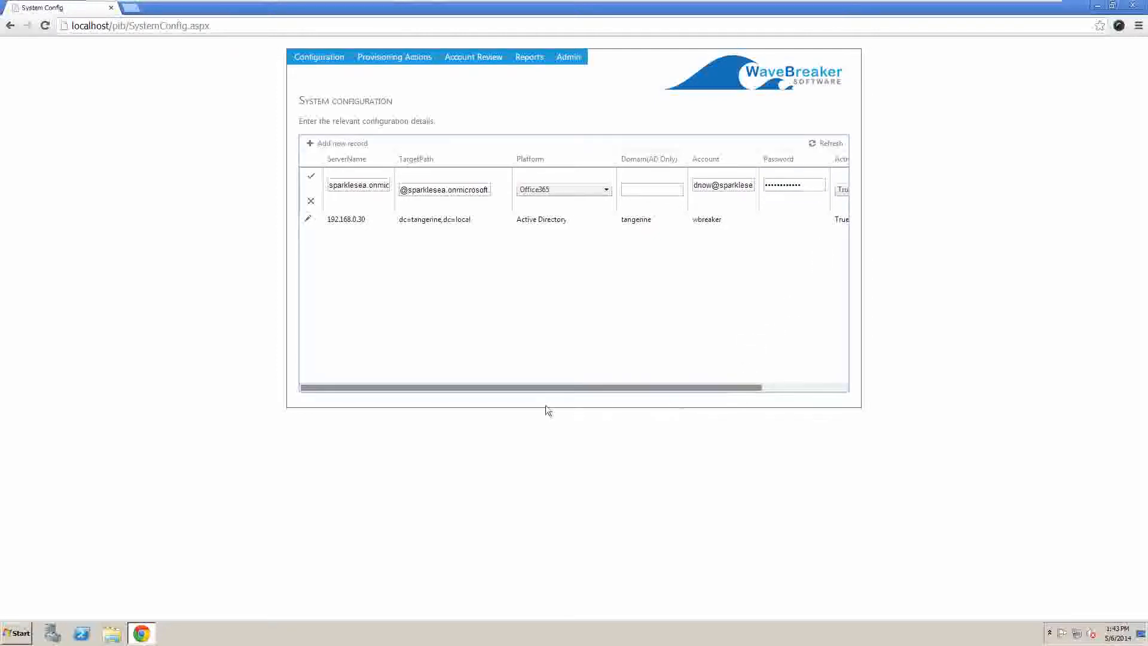
left_click(311, 178)
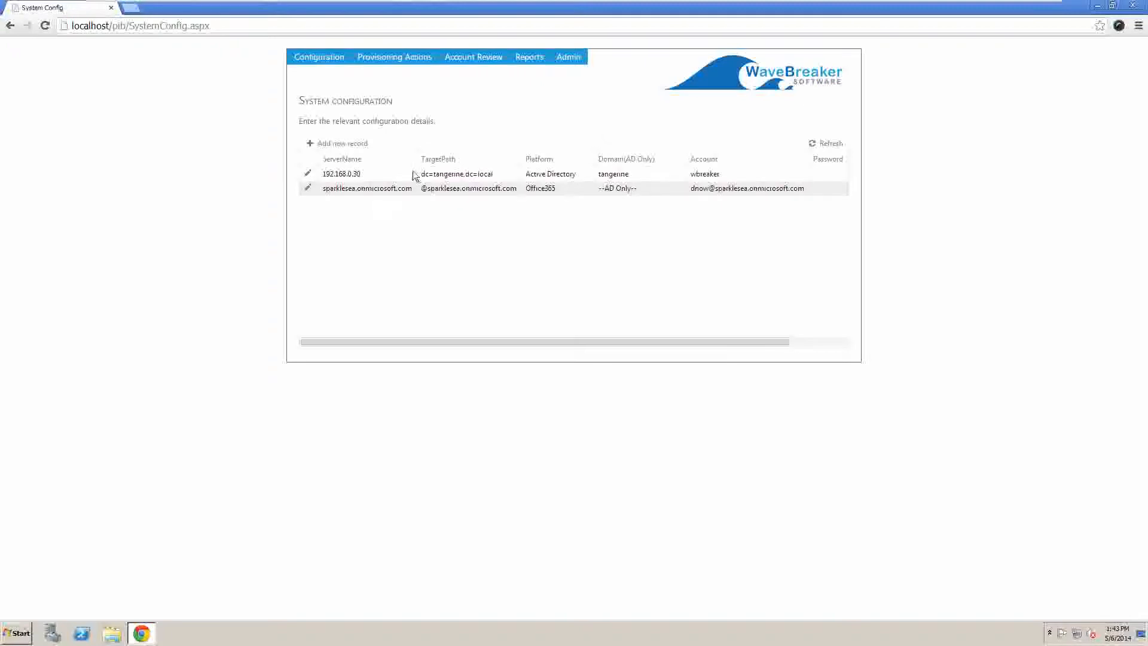
Step: Run Account Review > Perform Discovery with only Office365 ticked
mouse_move(472, 59)
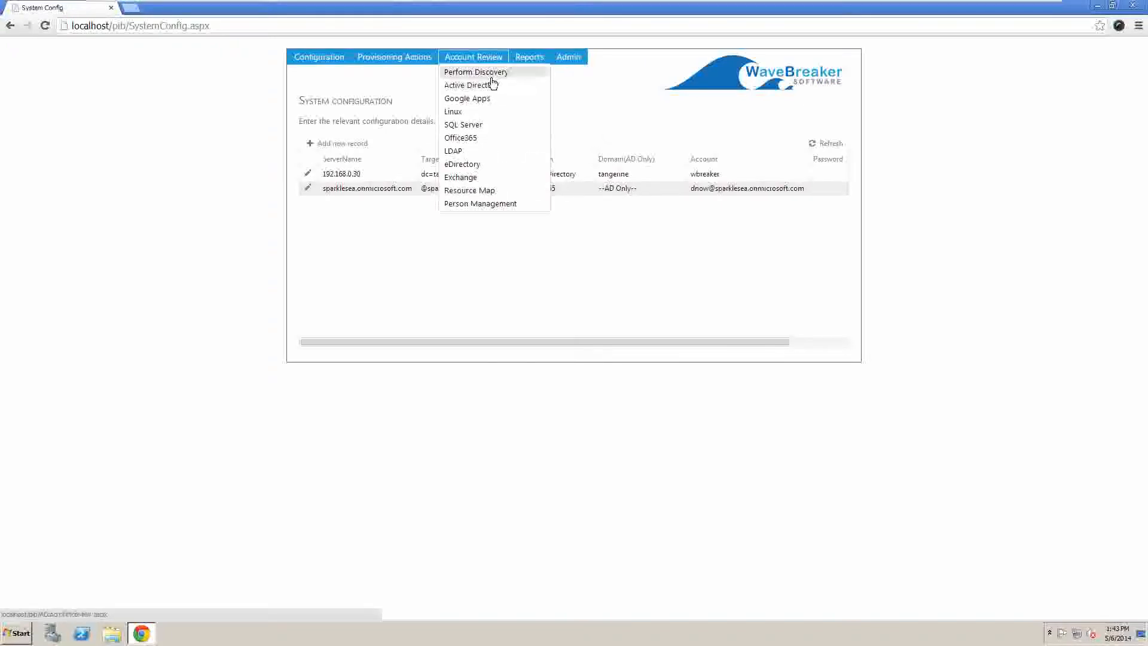
left_click(489, 74)
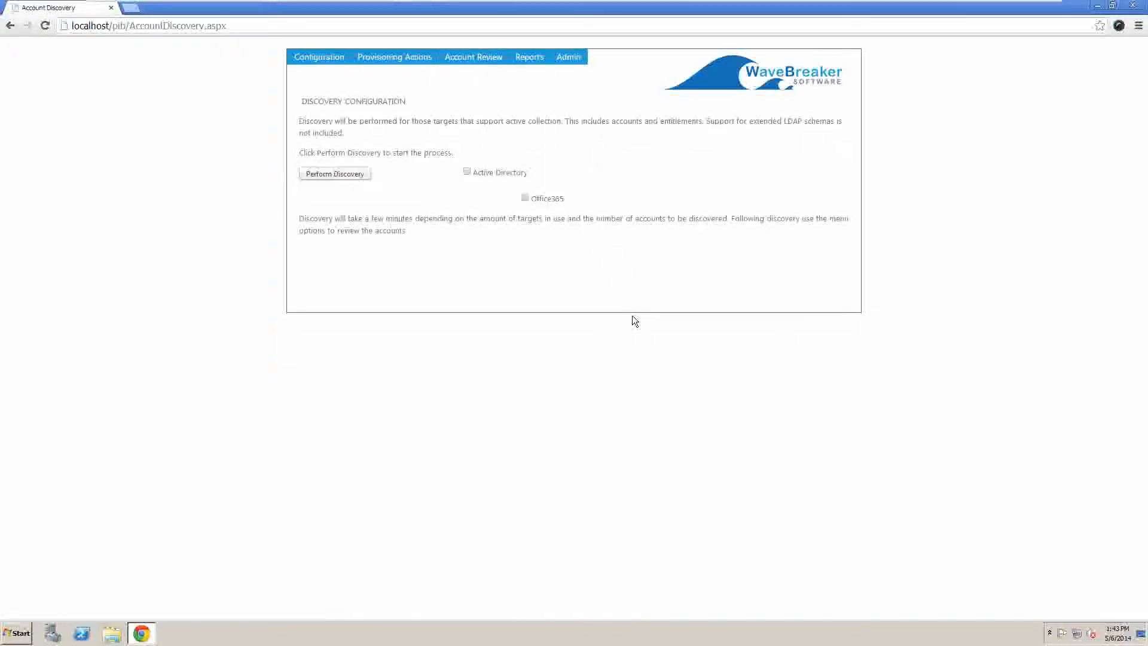
left_click(525, 198)
left_click(362, 175)
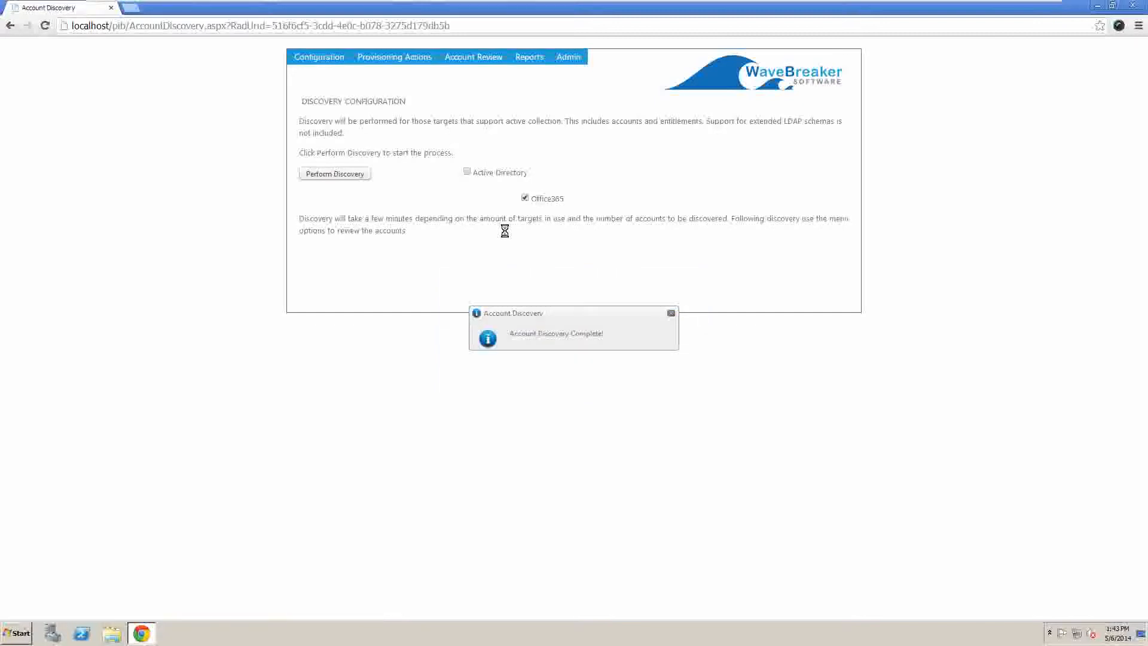
Step: Dismiss the discovery notice, open Account Review > Office365, and scroll across its columns
left_click(671, 313)
mouse_move(494, 64)
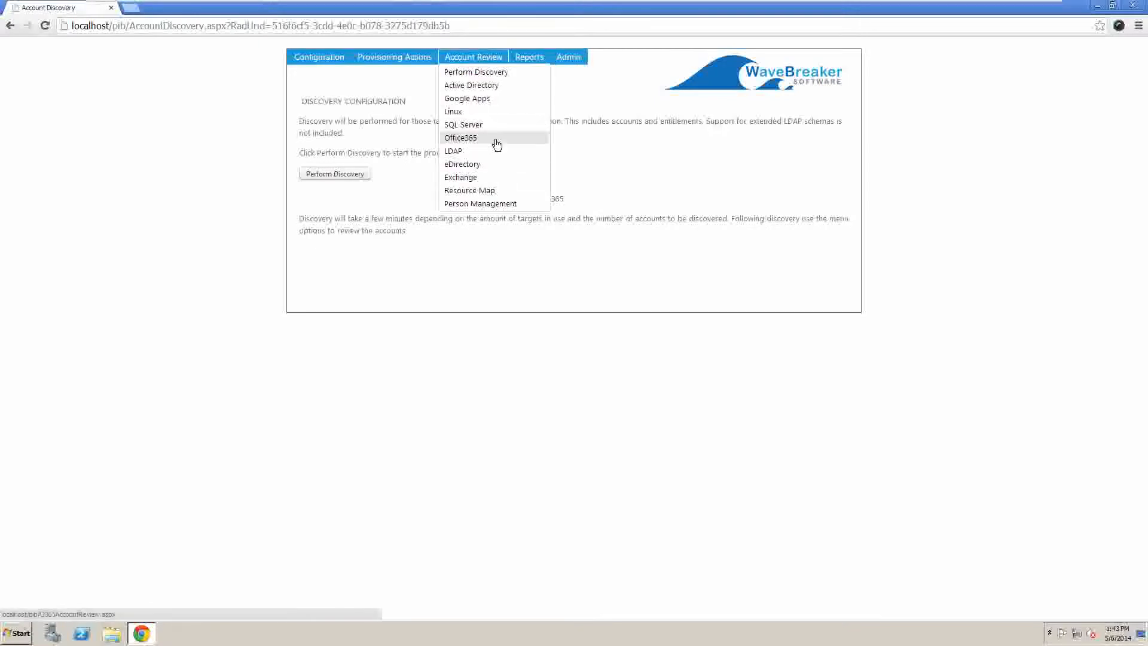
left_click(496, 143)
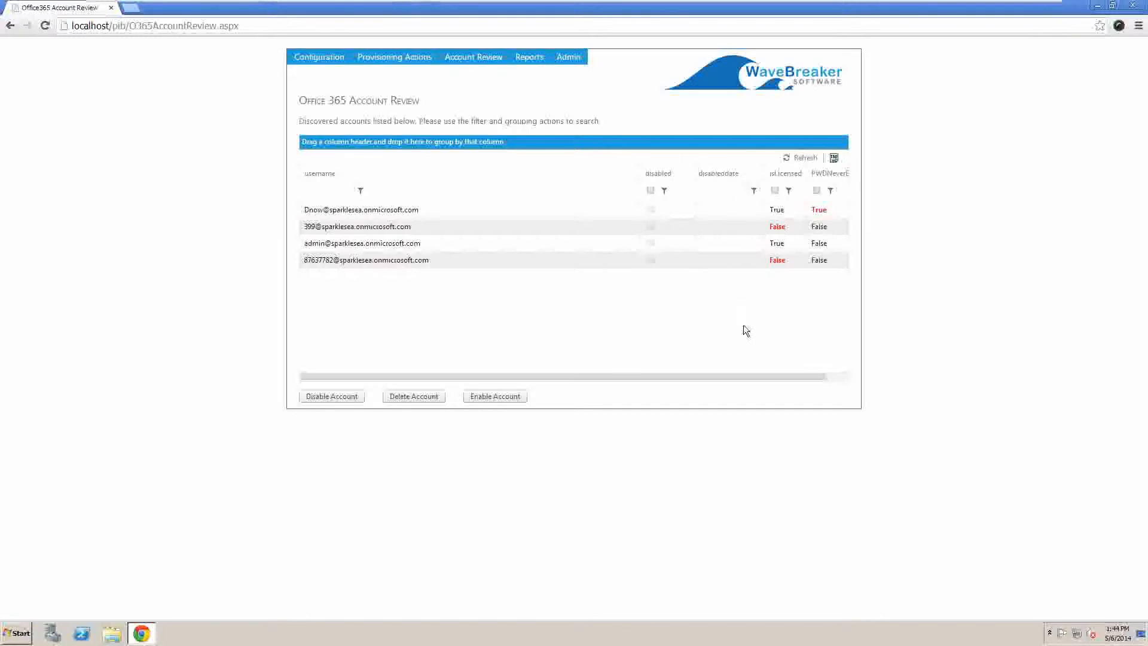
left_click_drag(791, 376, 861, 377)
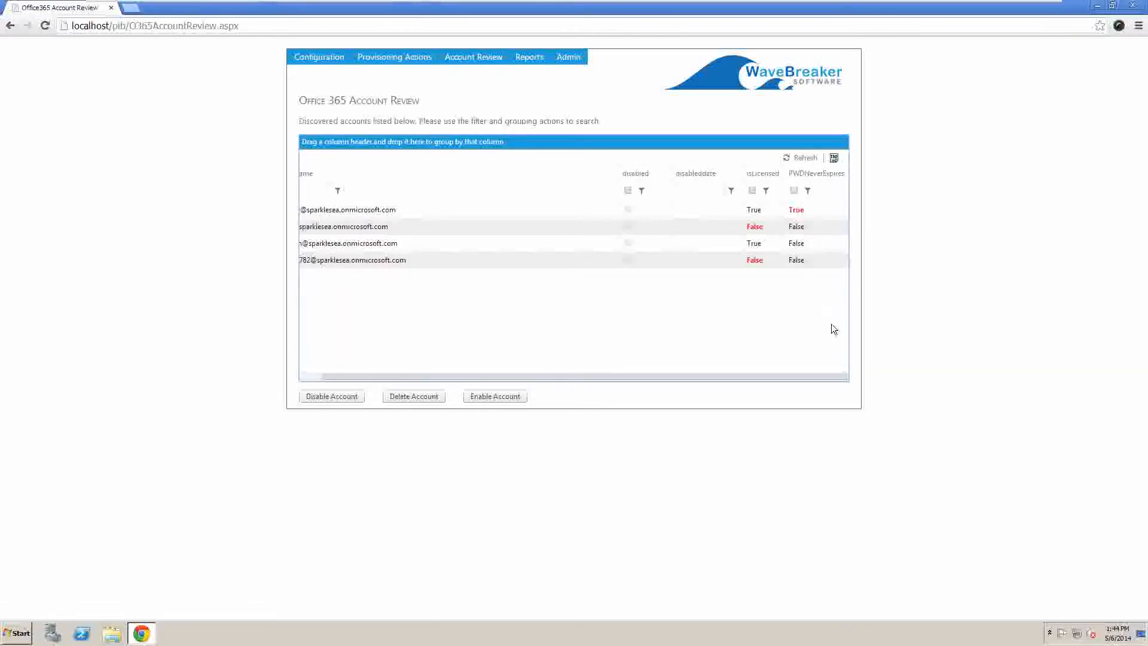
left_click_drag(833, 376, 568, 396)
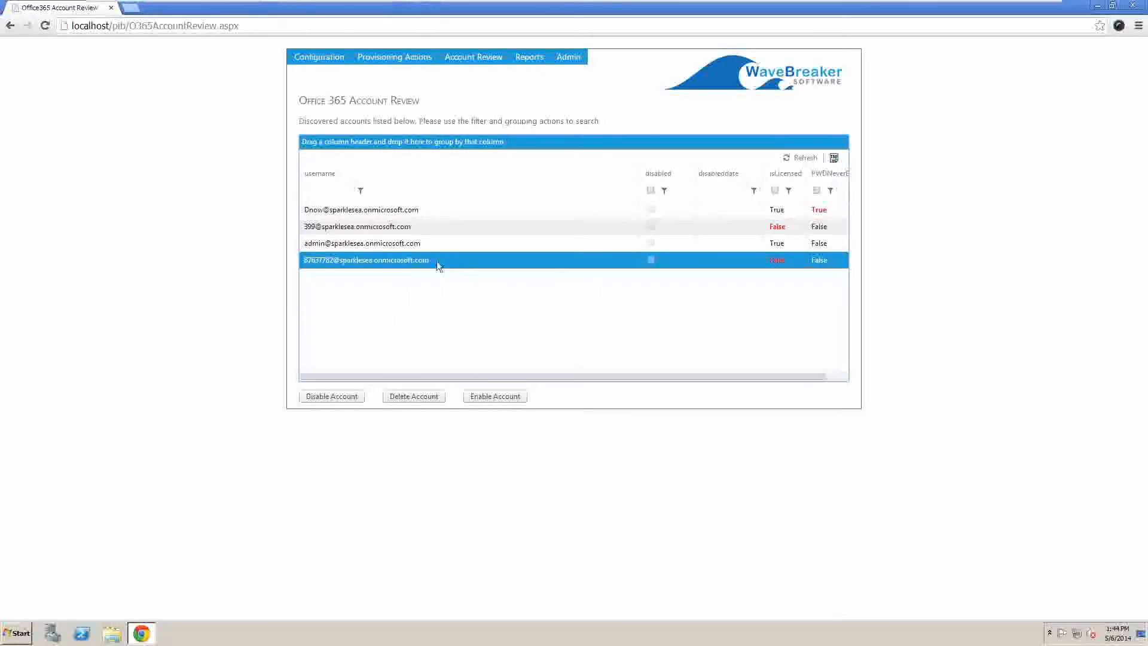
Step: Disable the numeric-username account, close the confirmation, and select the admin account row
left_click(334, 398)
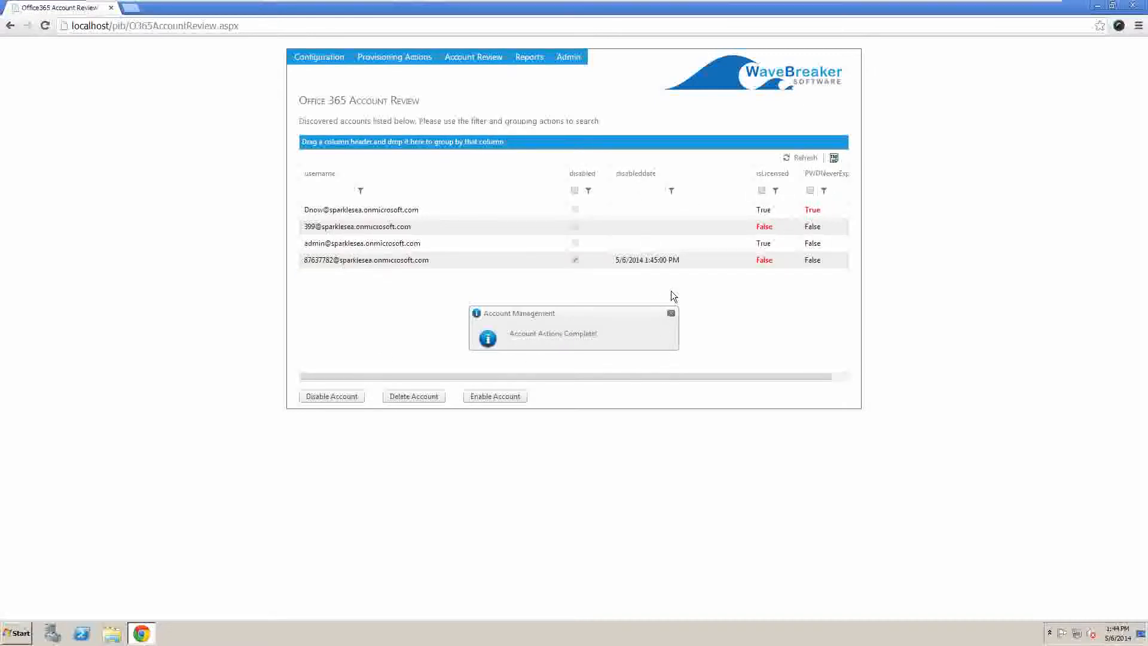
left_click(670, 315)
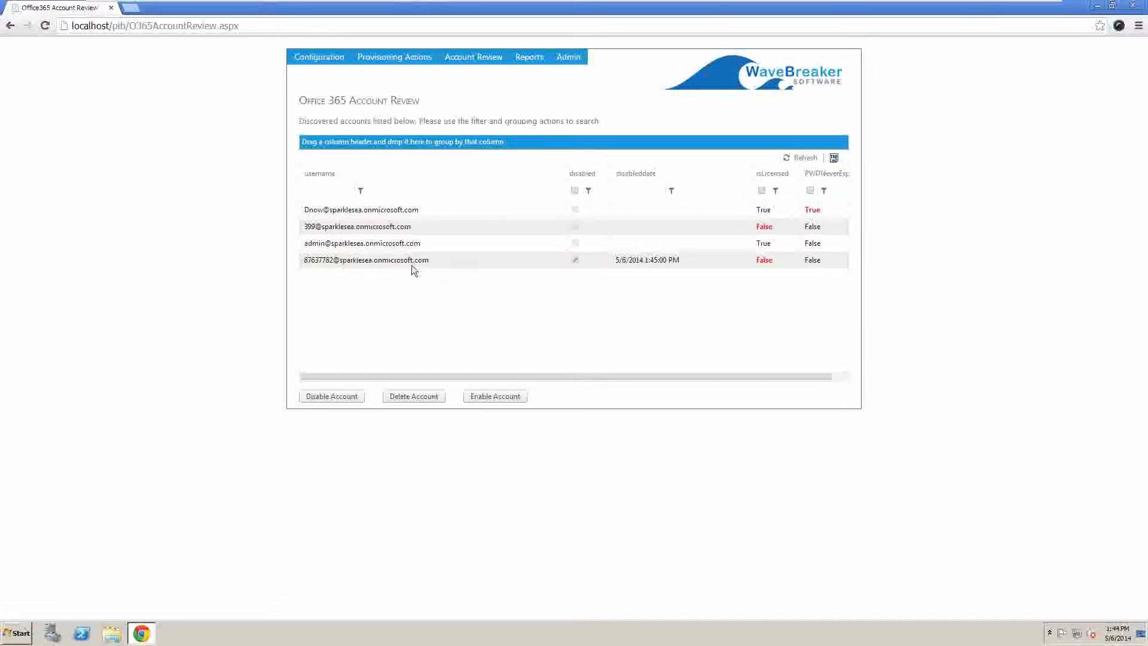
left_click(354, 248)
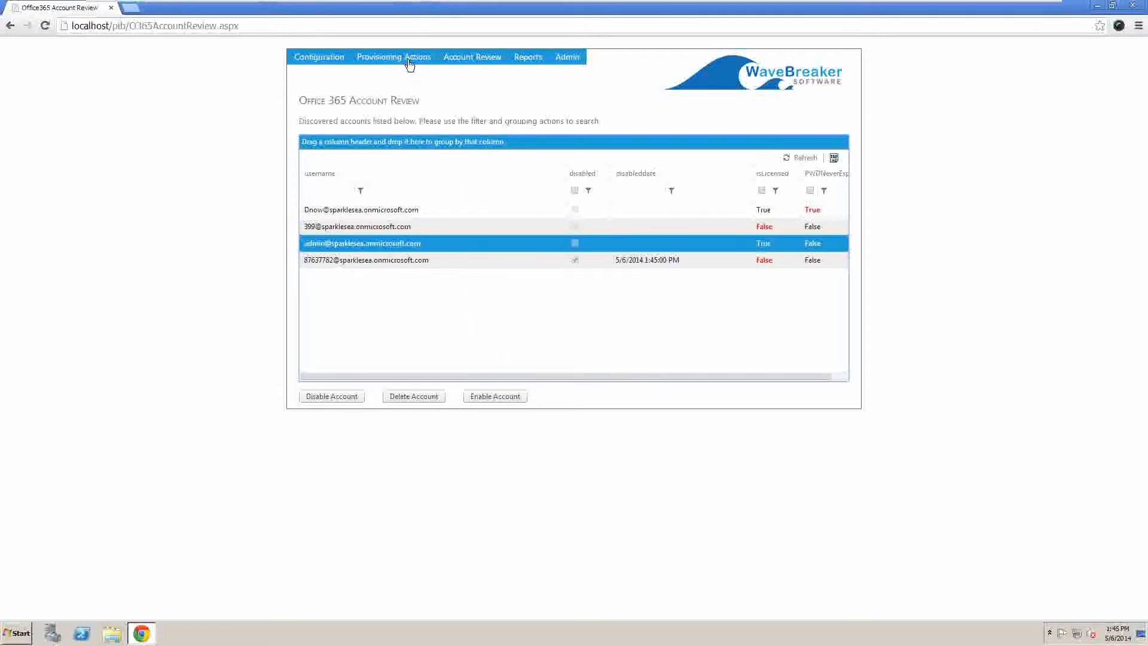
Step: Go through Provisioning Actions > Account Manage to the Account Creation provisioning page
mouse_move(409, 65)
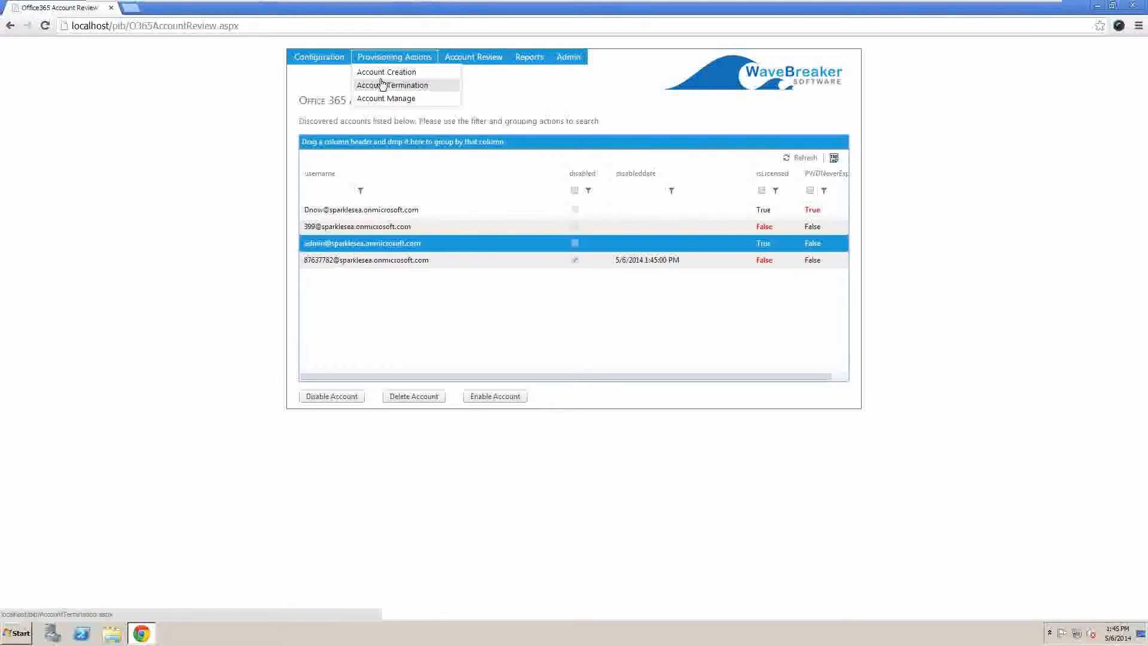
left_click(383, 100)
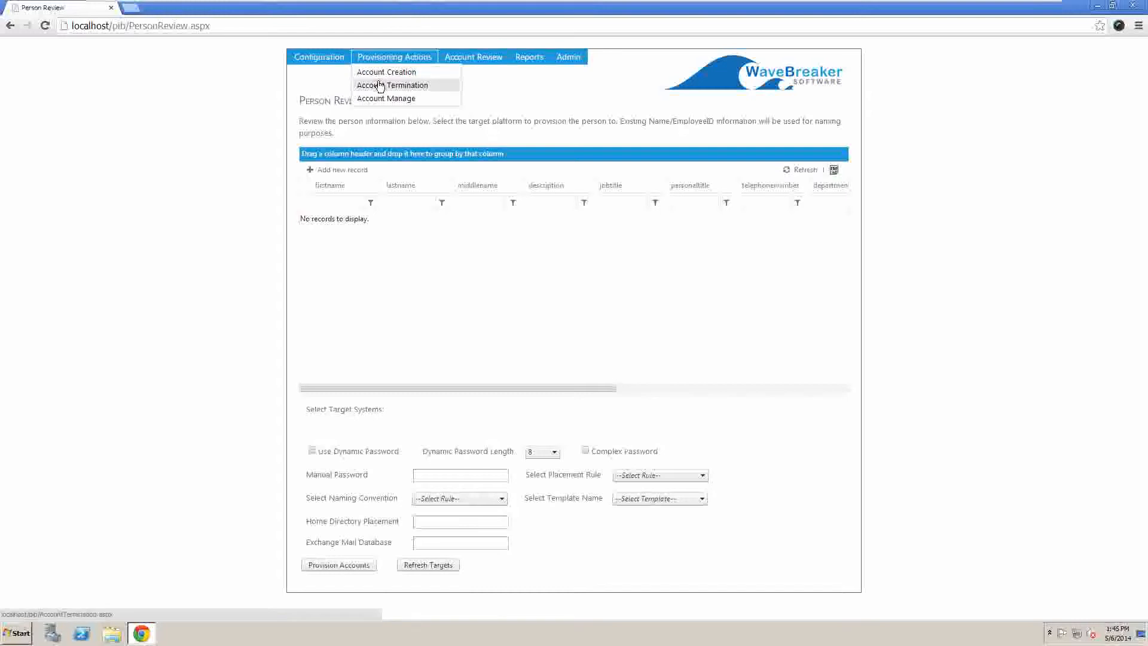
left_click(385, 72)
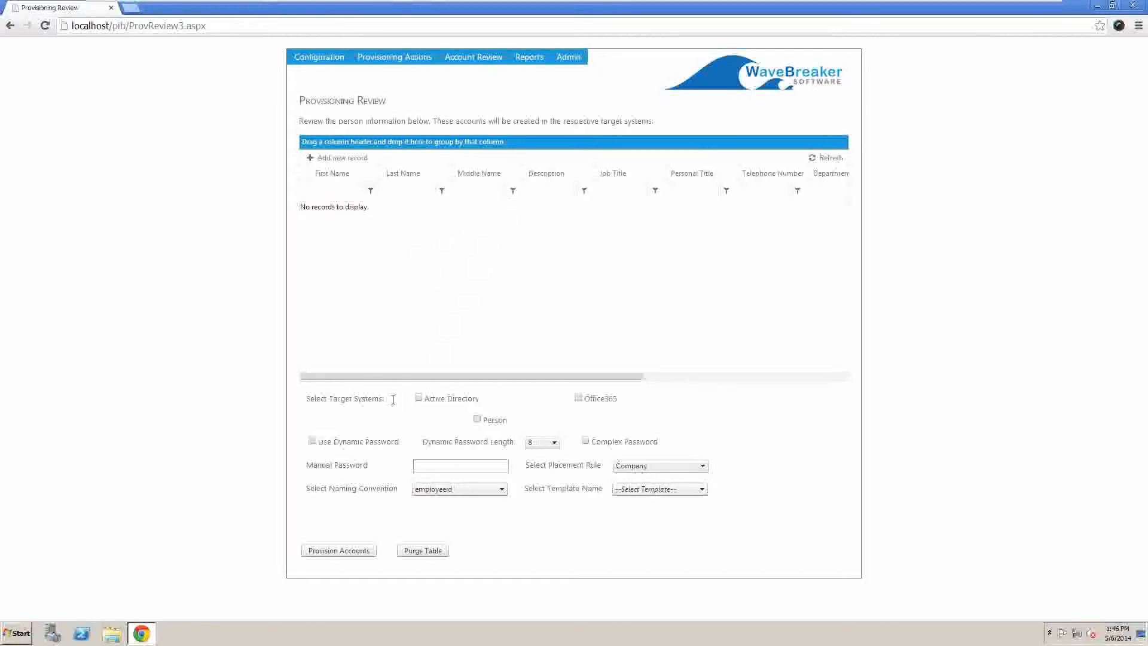
left_click_drag(391, 399, 306, 398)
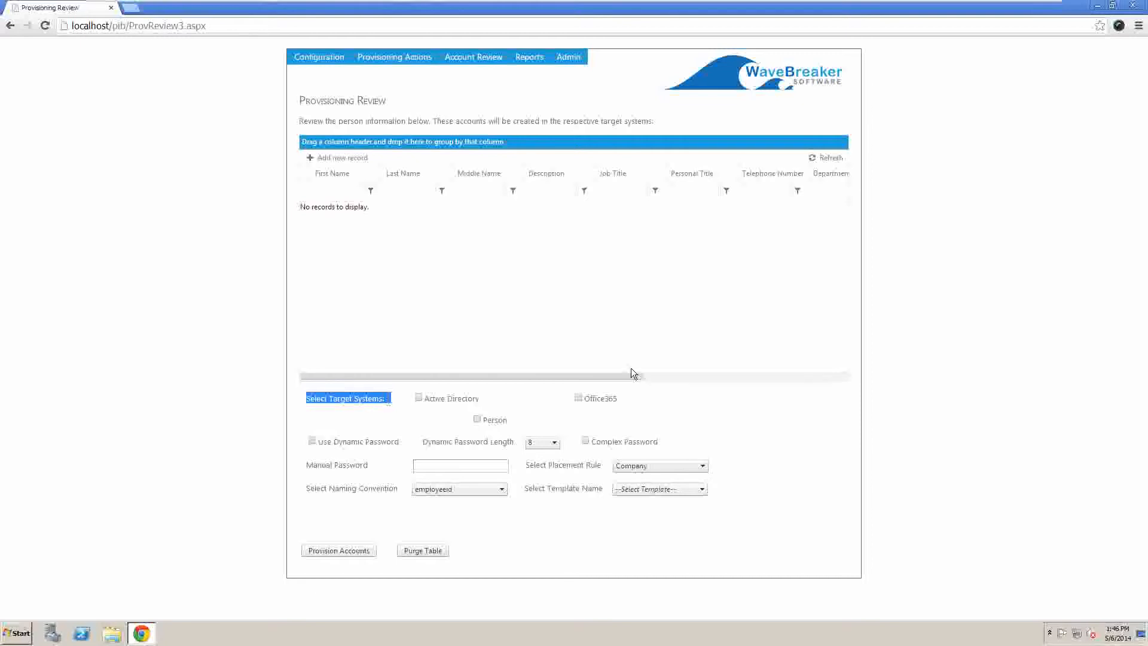
left_click(441, 416)
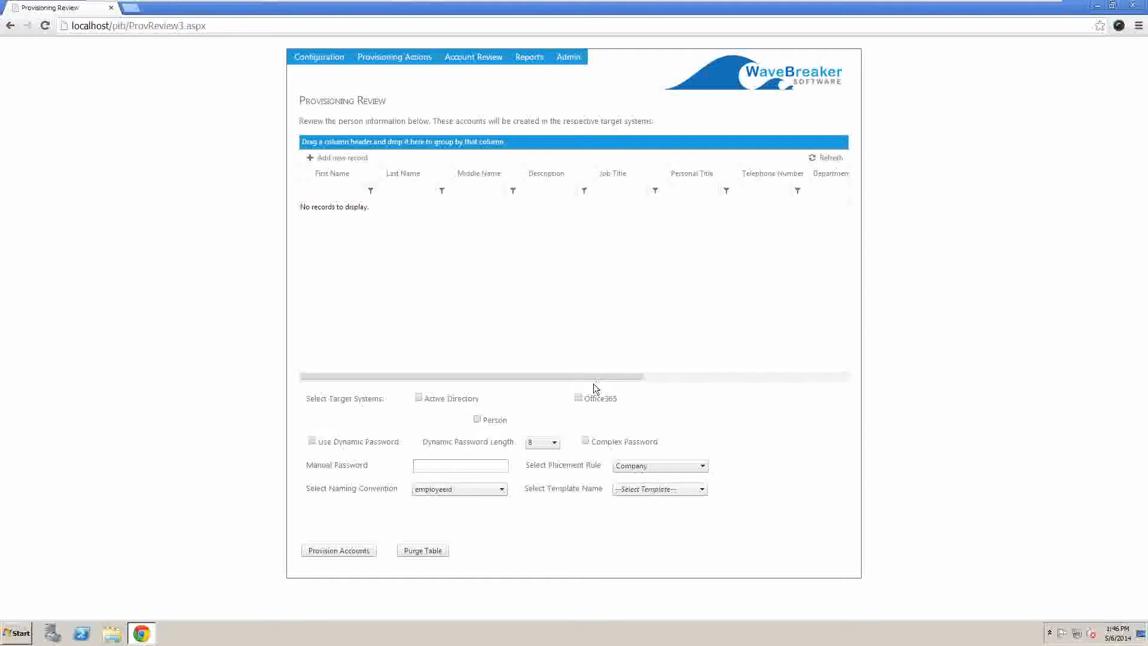
Step: Pick Office365 as target and start a person record with the person's first and last name
left_click(577, 398)
left_click(322, 158)
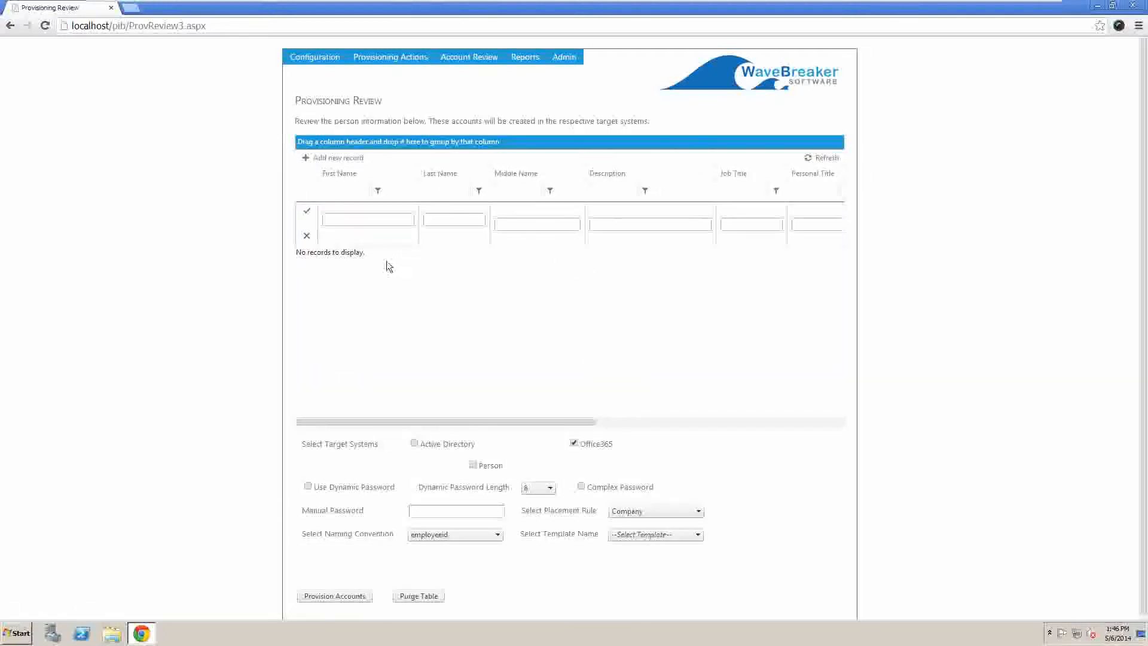
left_click(349, 217)
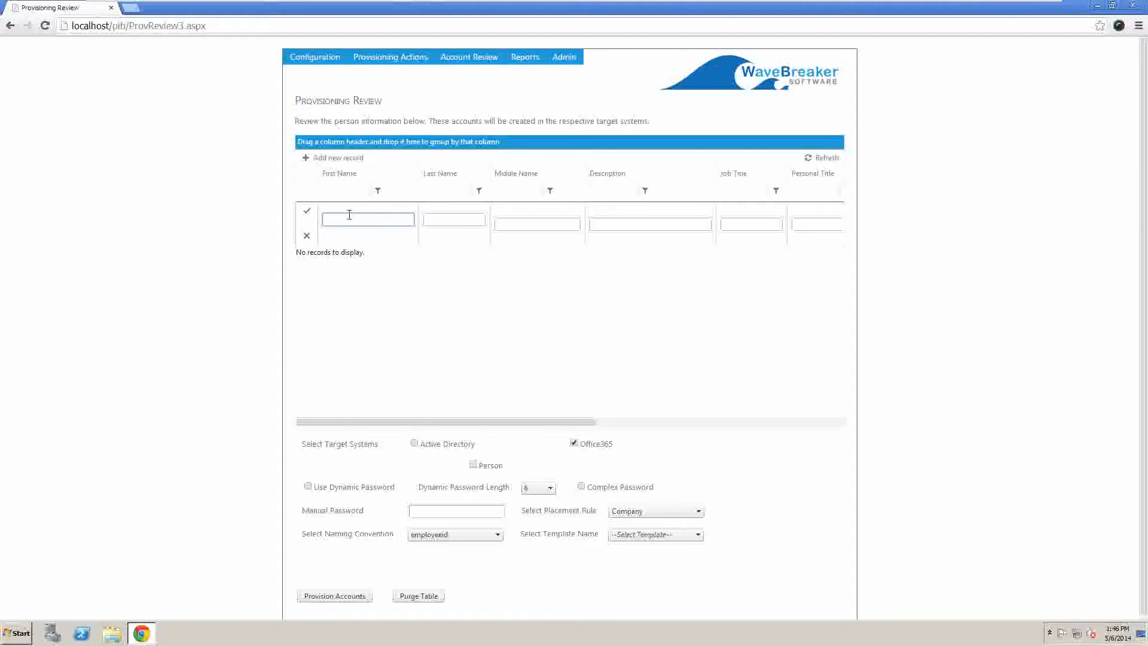
key("Tab")
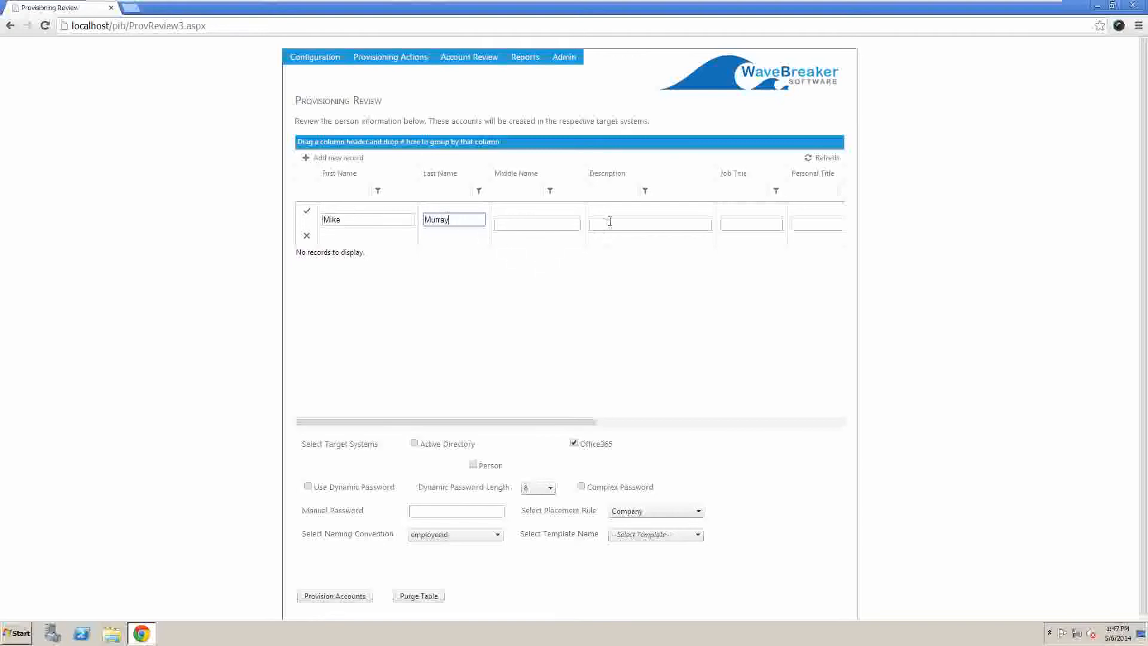
Step: Give the record the description 'New Account' and insert it into the grid
left_click(609, 221)
type("New Account")
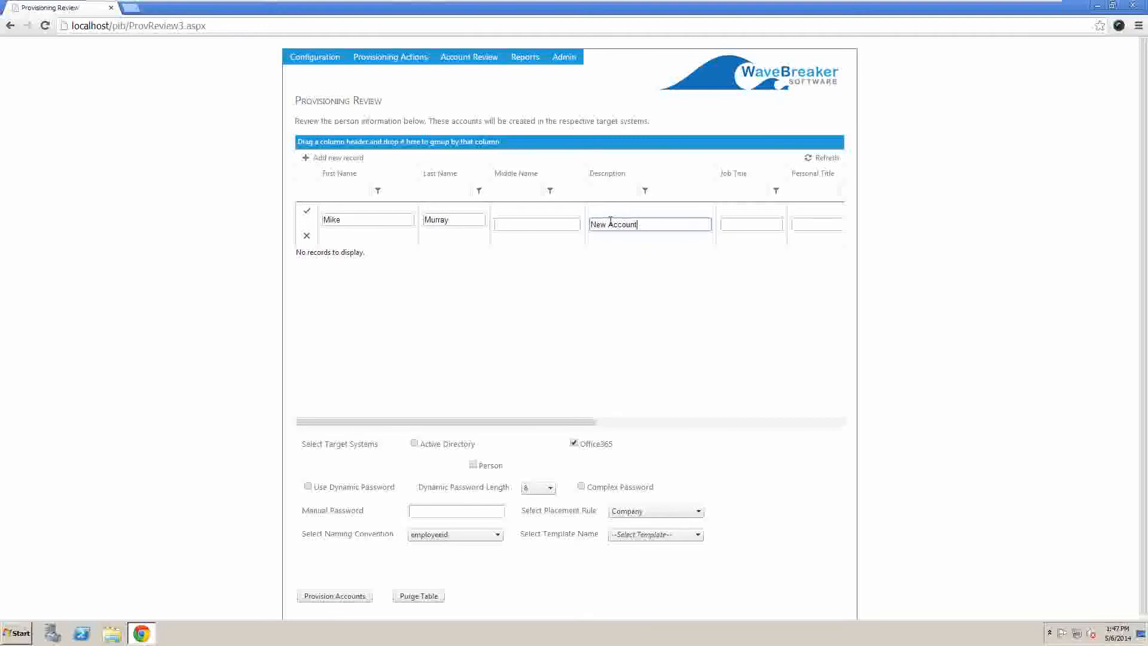
left_click_drag(584, 420, 856, 432)
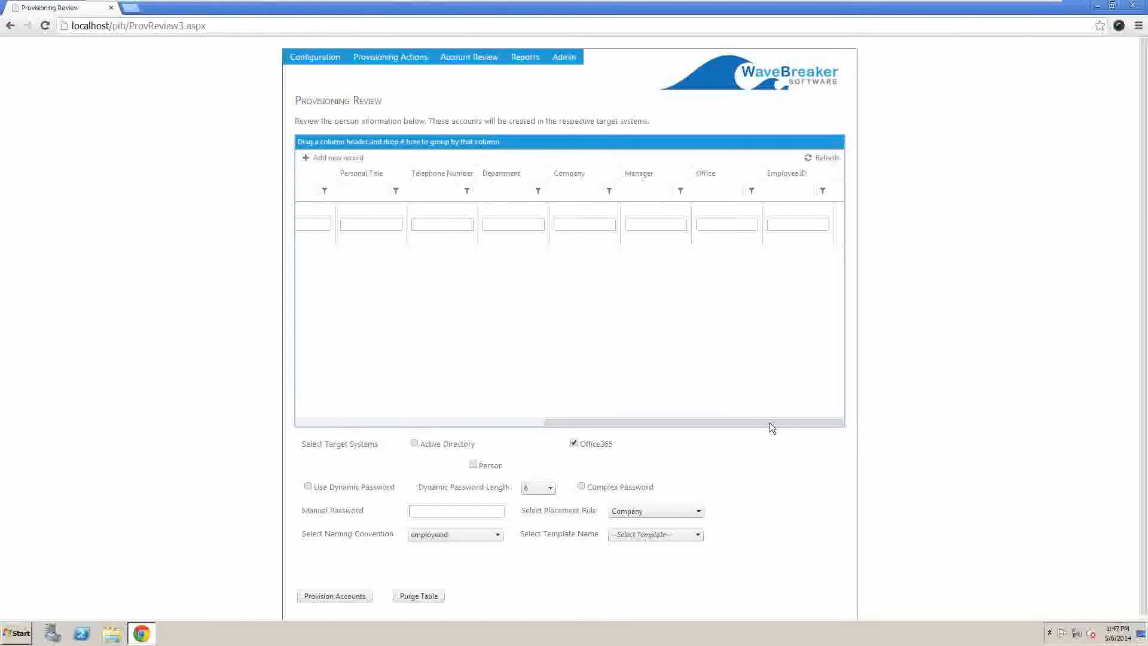
left_click_drag(772, 421, 688, 420)
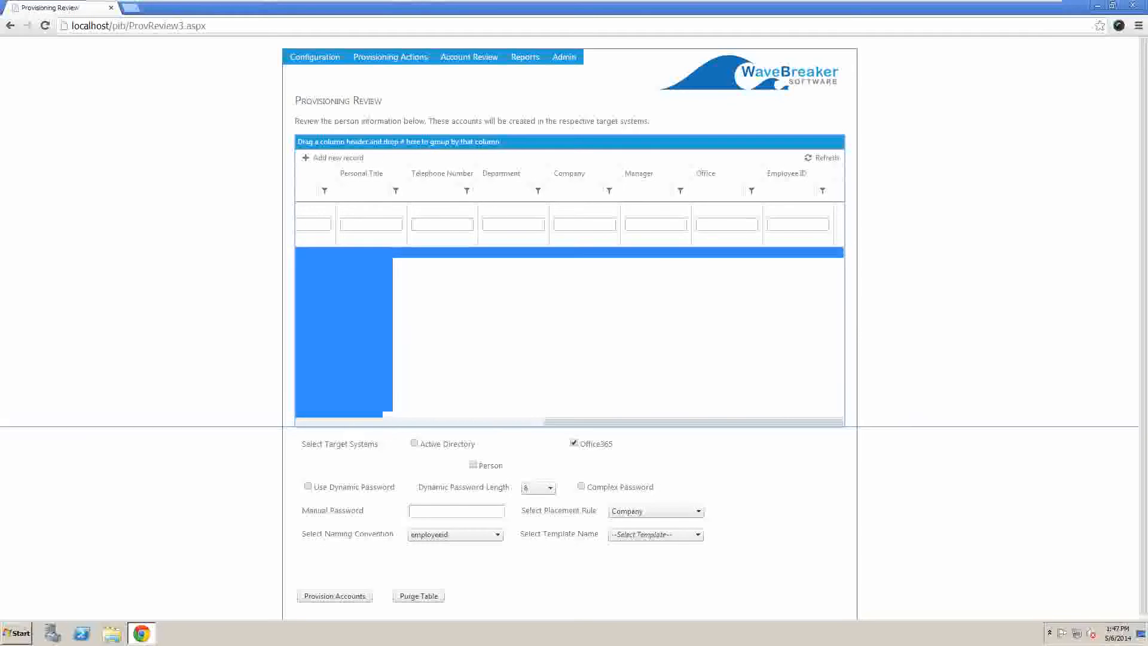
left_click(640, 400)
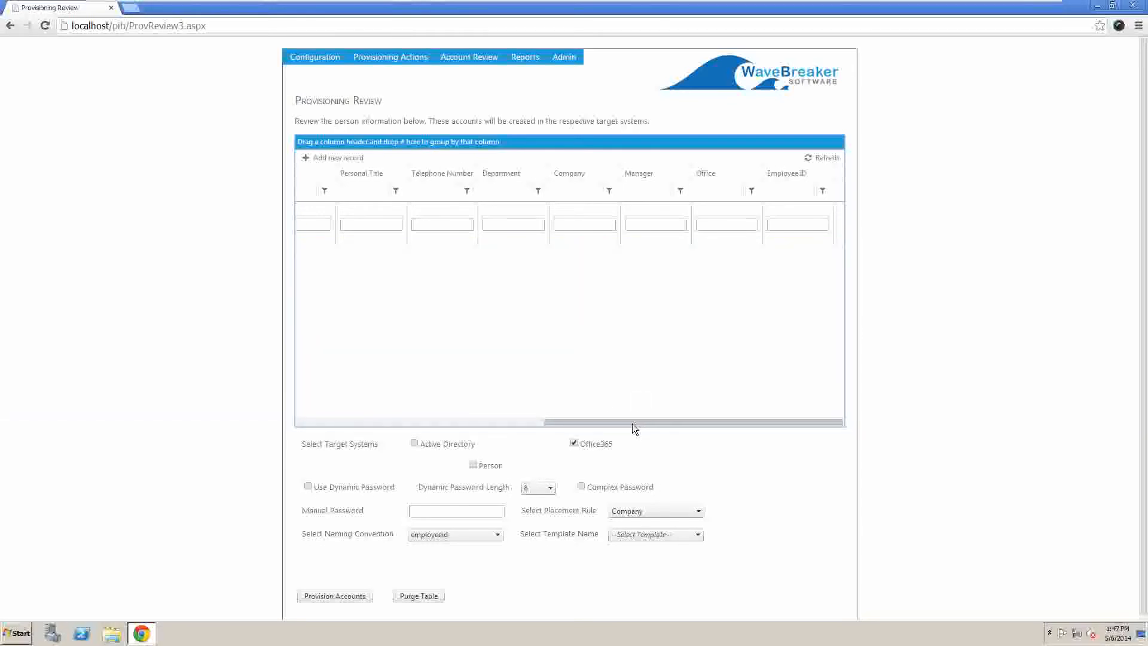
left_click_drag(632, 423, 309, 385)
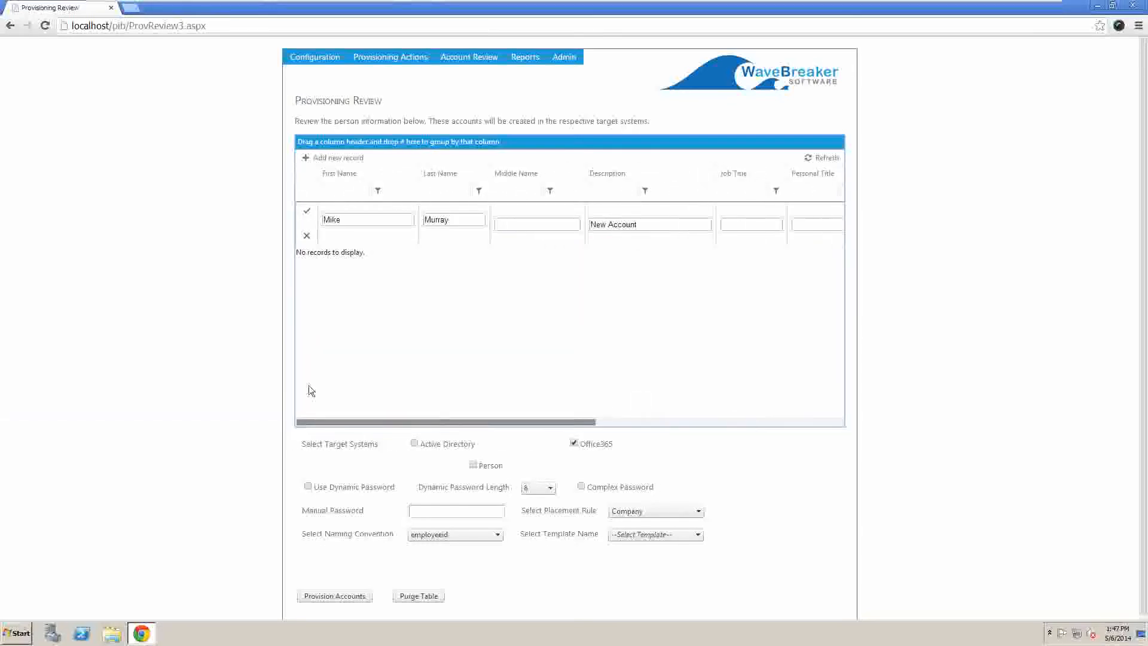
left_click(307, 211)
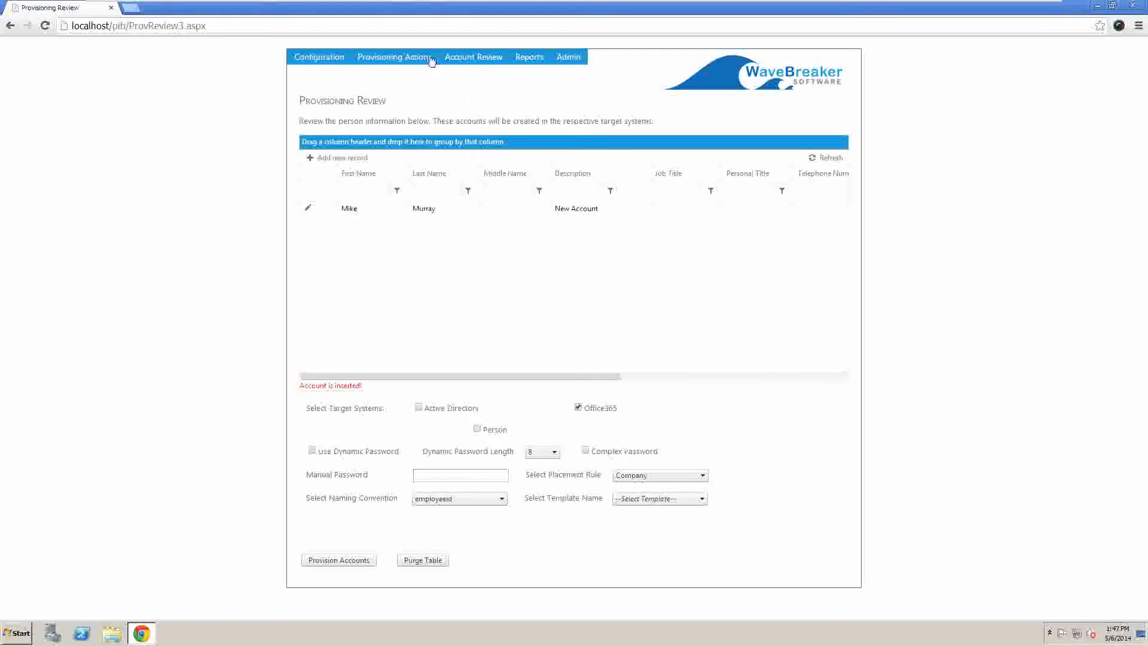
Step: Enter a manual password, choose the firstinitiallastname naming convention, and provision to Office365
mouse_move(394, 56)
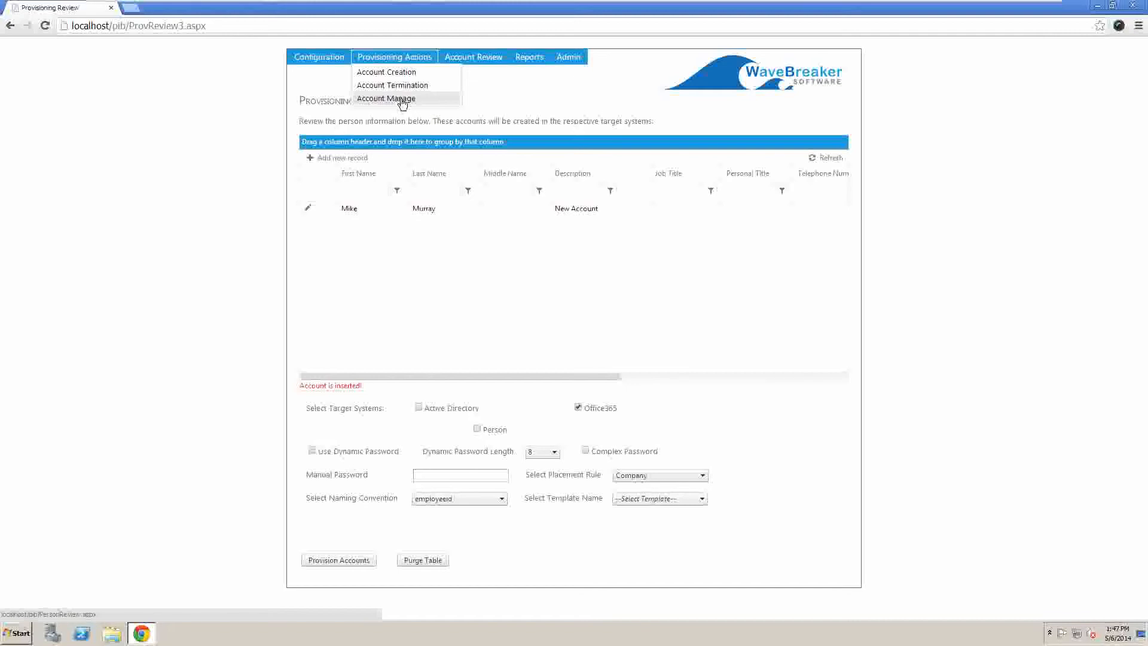
left_click(664, 291)
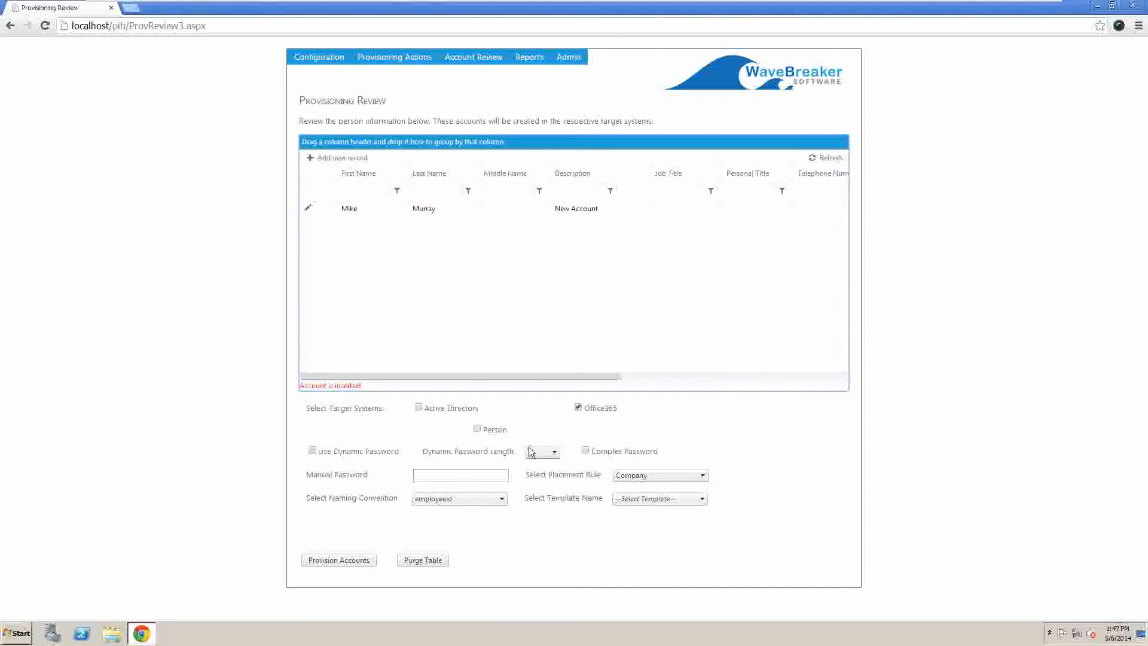
left_click(469, 477)
type("P@ssword01")
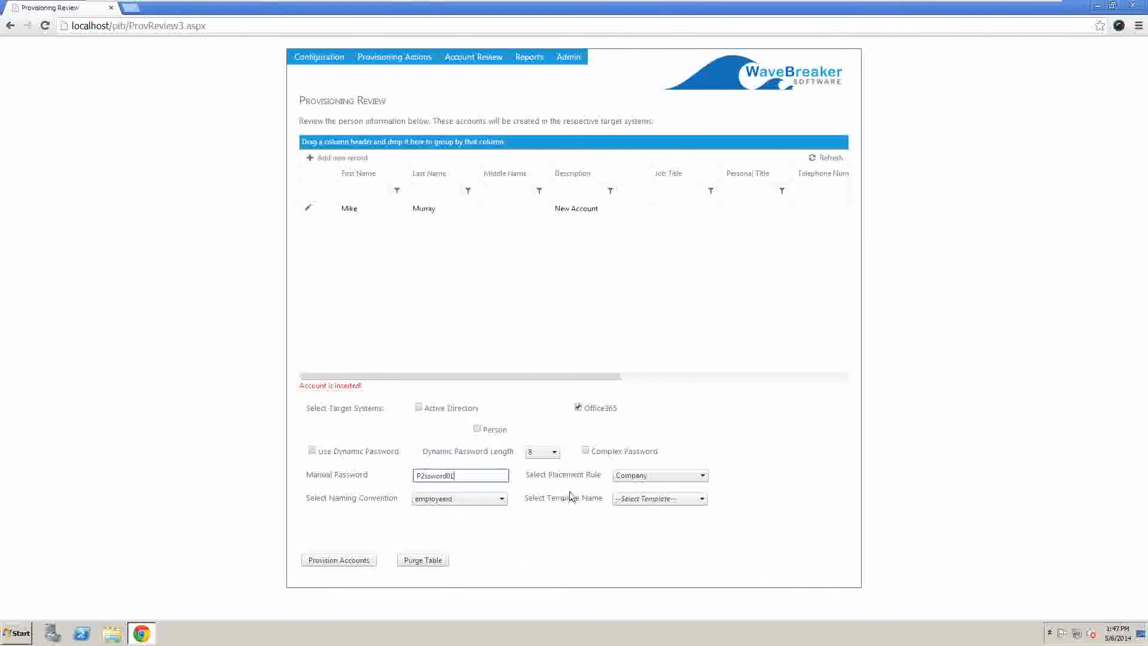
left_click(472, 501)
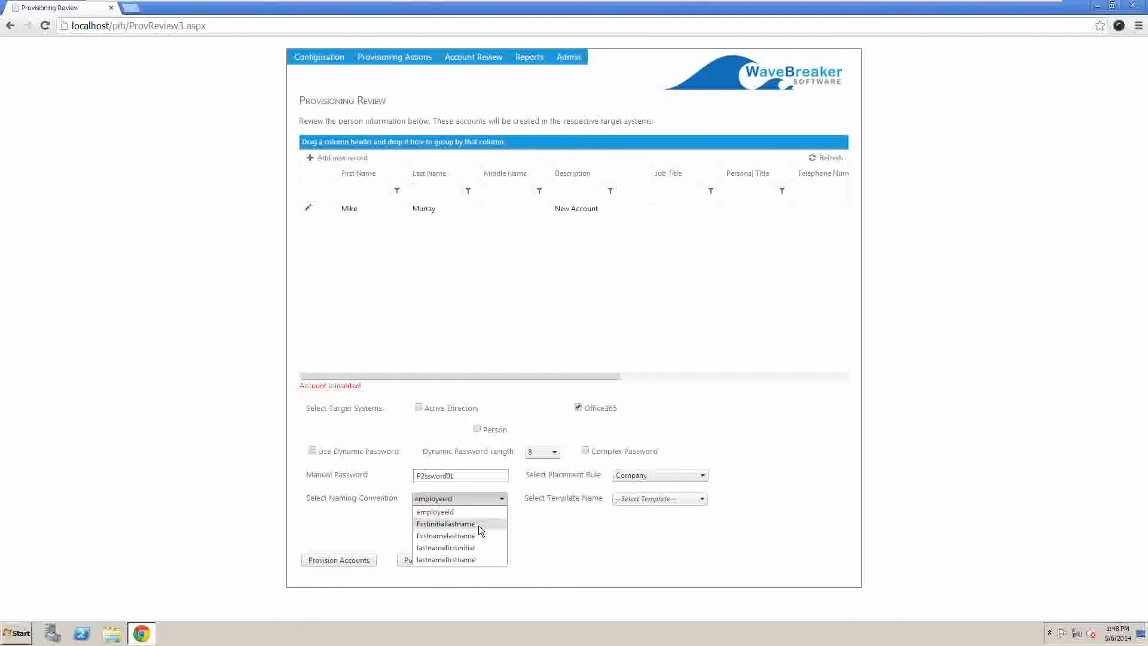
left_click(479, 524)
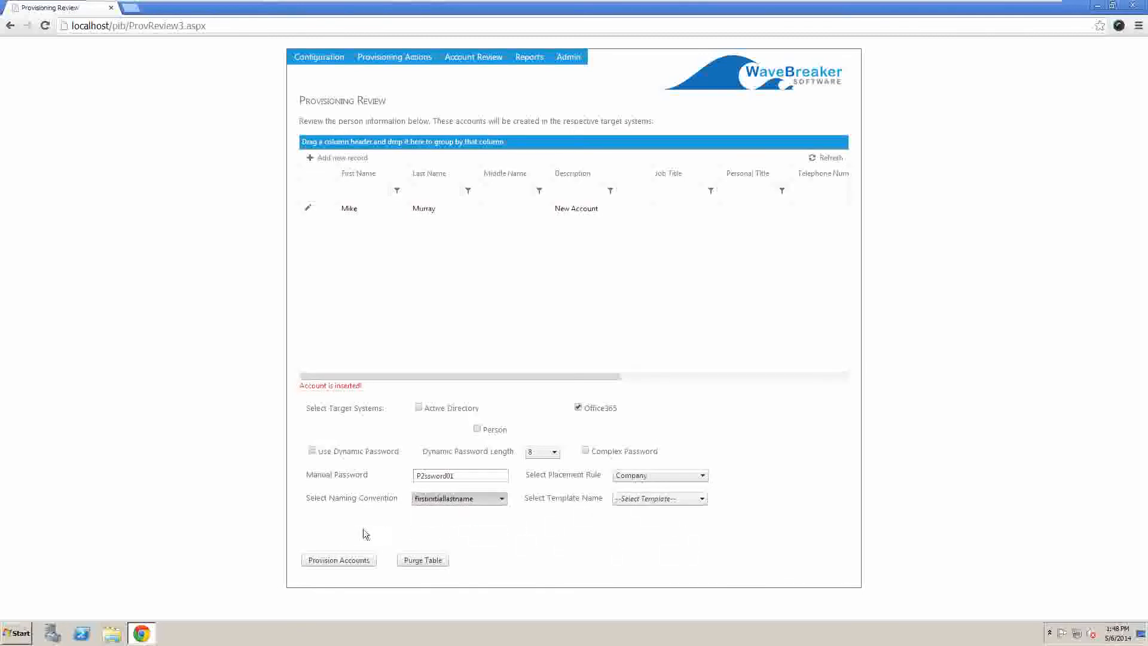
left_click(347, 561)
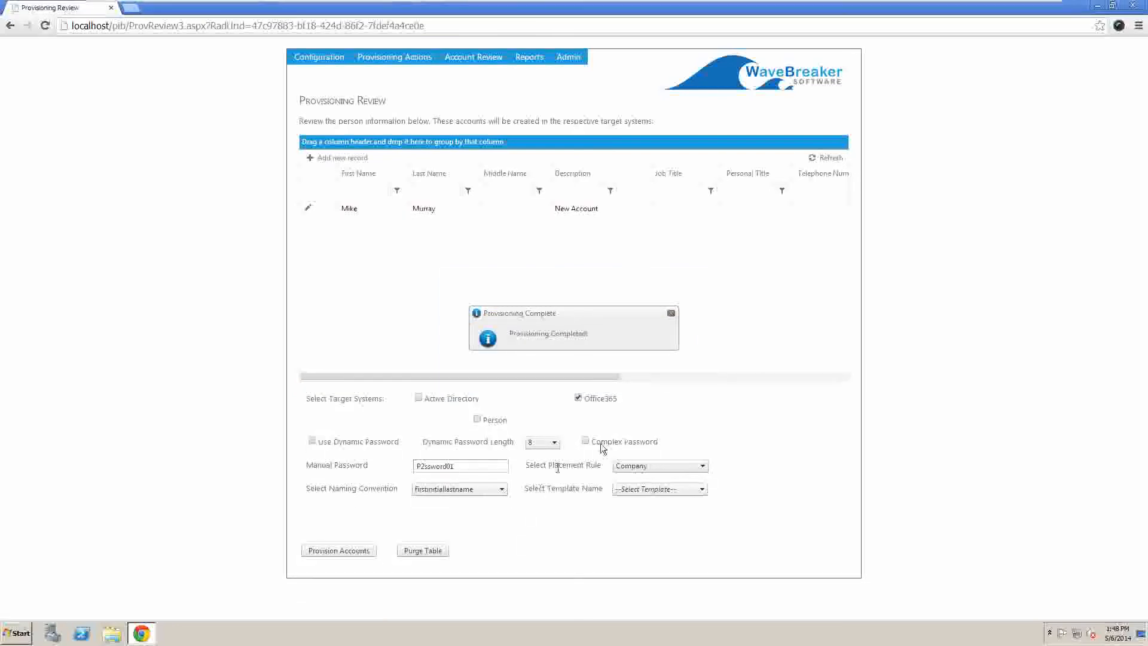
Step: Close the Provisioning Complete message
left_click(672, 315)
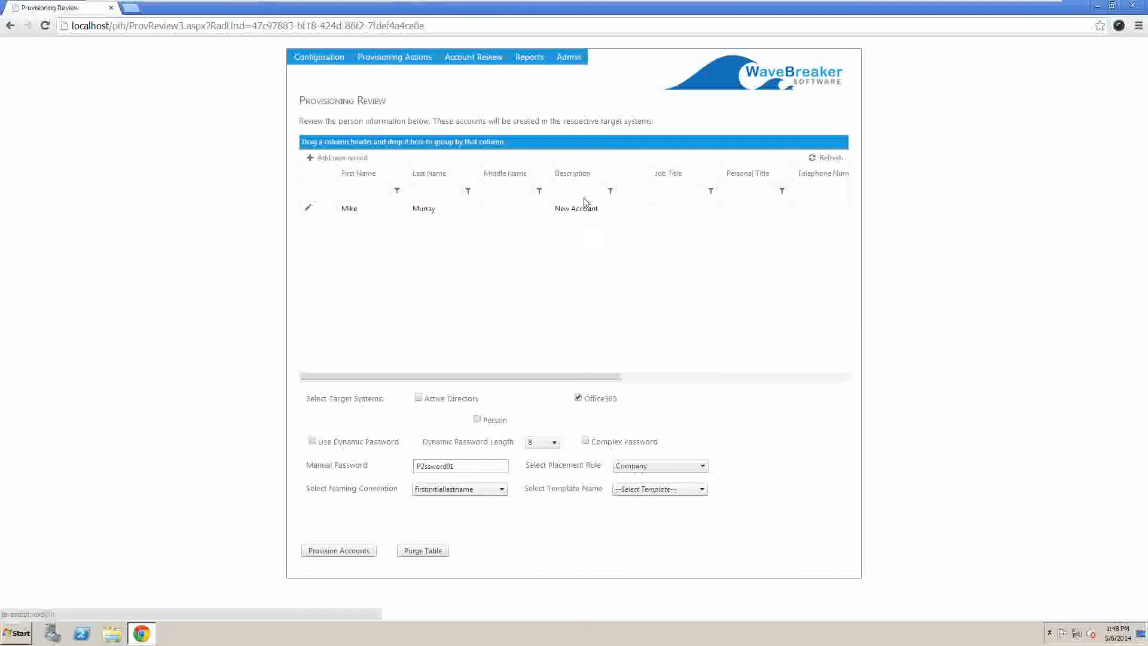
Step: Open Account Review > Office365, select the new account, and reload the list showing five accounts
mouse_move(482, 56)
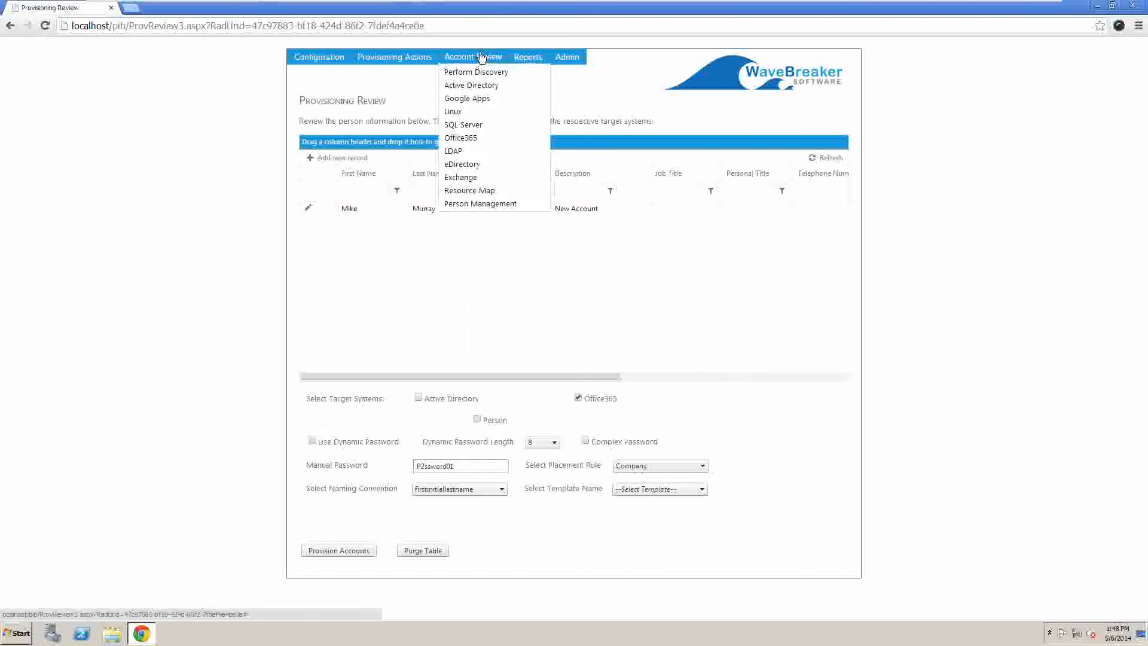
left_click(498, 139)
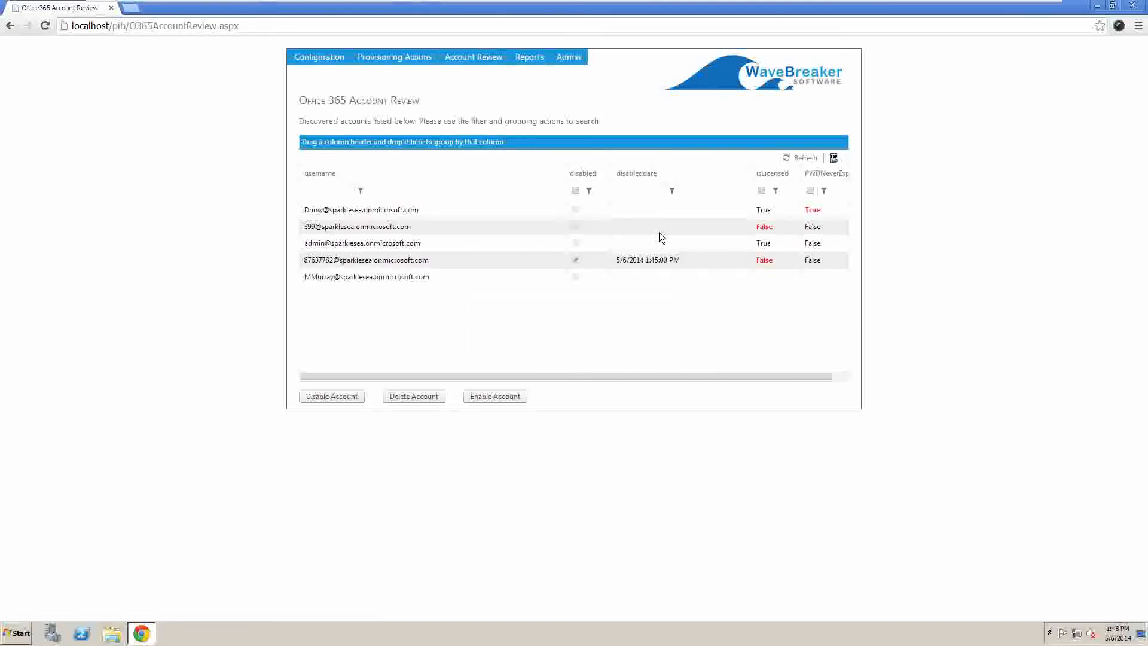
left_click(397, 282)
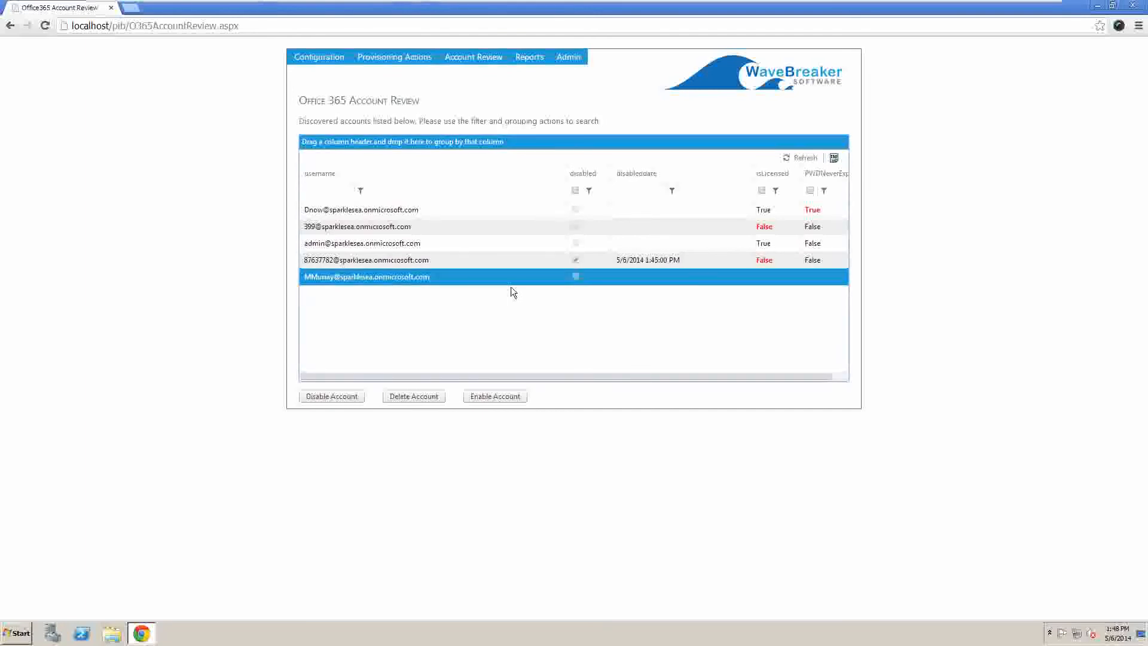
mouse_move(473, 58)
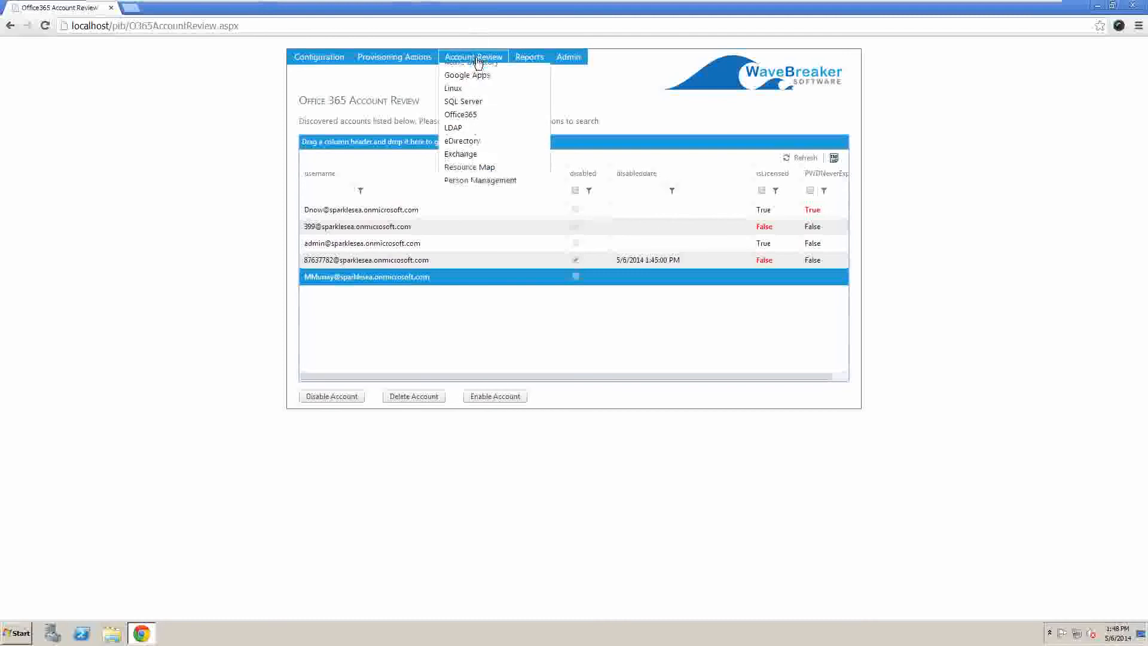
left_click(474, 144)
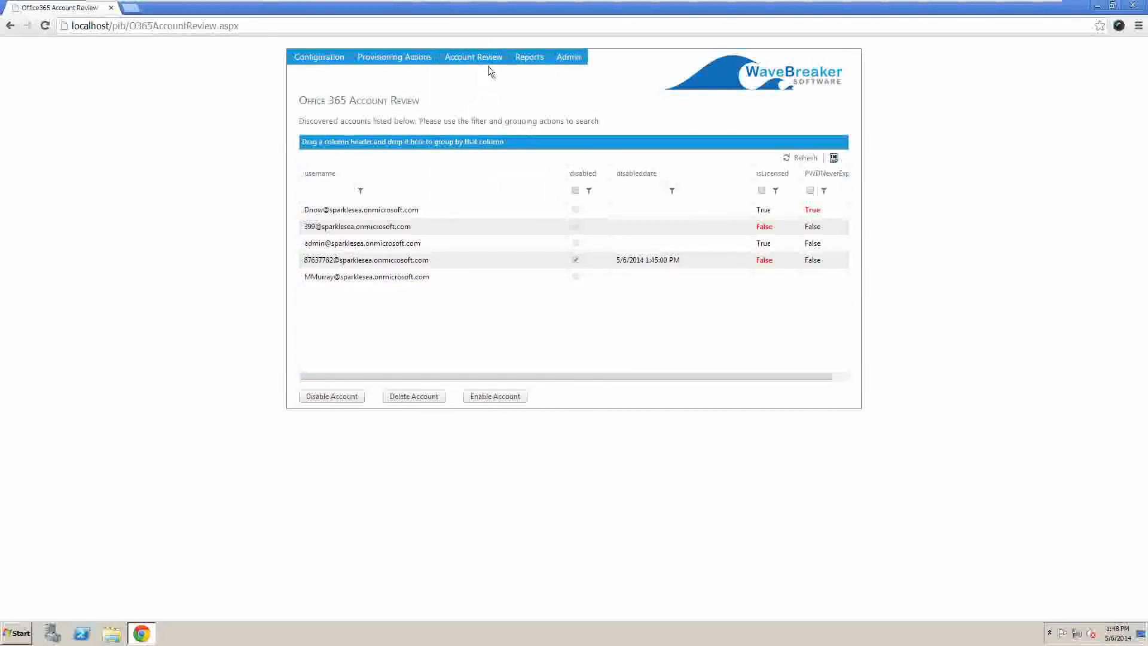
Step: Run a second account discovery against Office365 and dismiss the completion notice
left_click(477, 74)
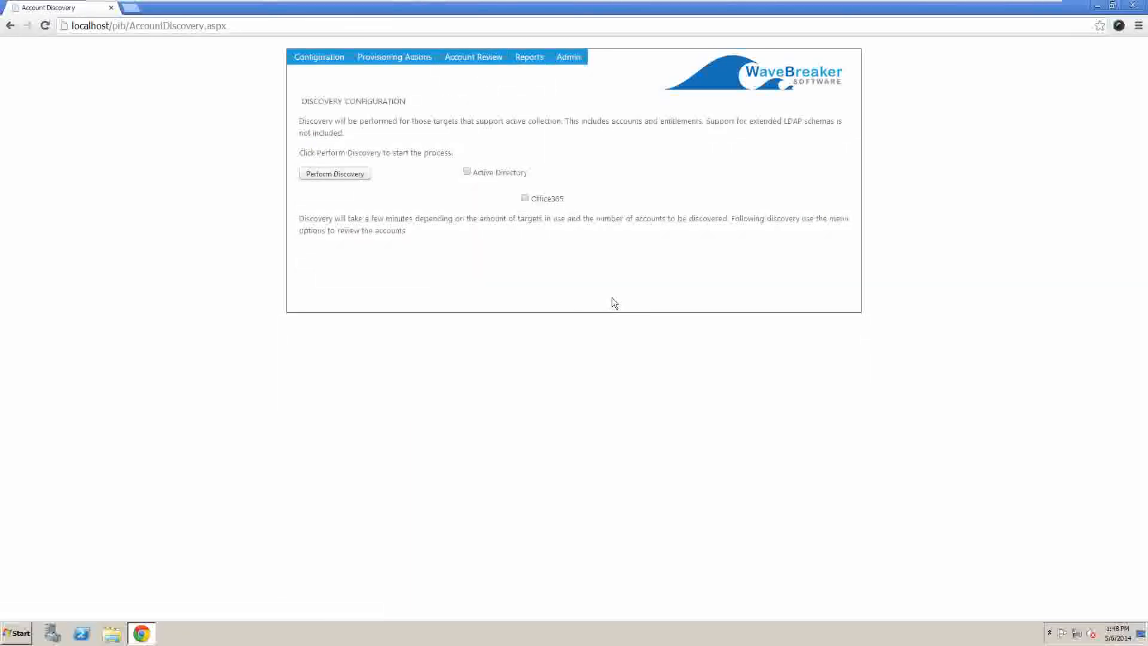
left_click(524, 199)
left_click(343, 175)
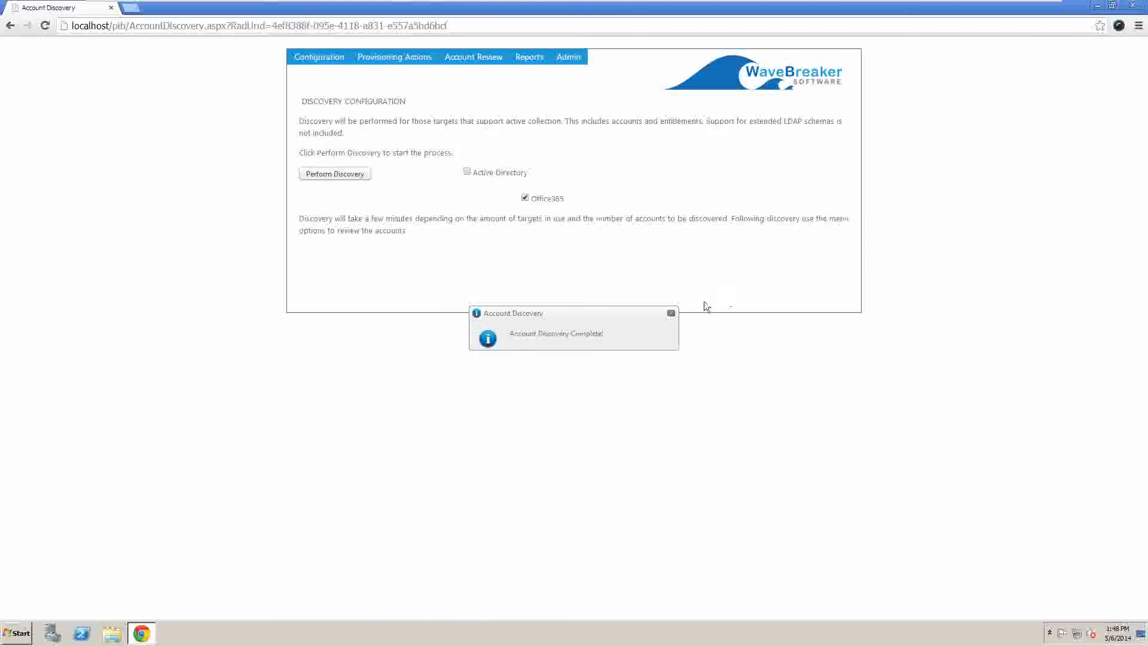
left_click(671, 313)
Step: In the Office 365 Account Review list, select the new account and check its isLicensed and password-never-expires values
mouse_move(473, 56)
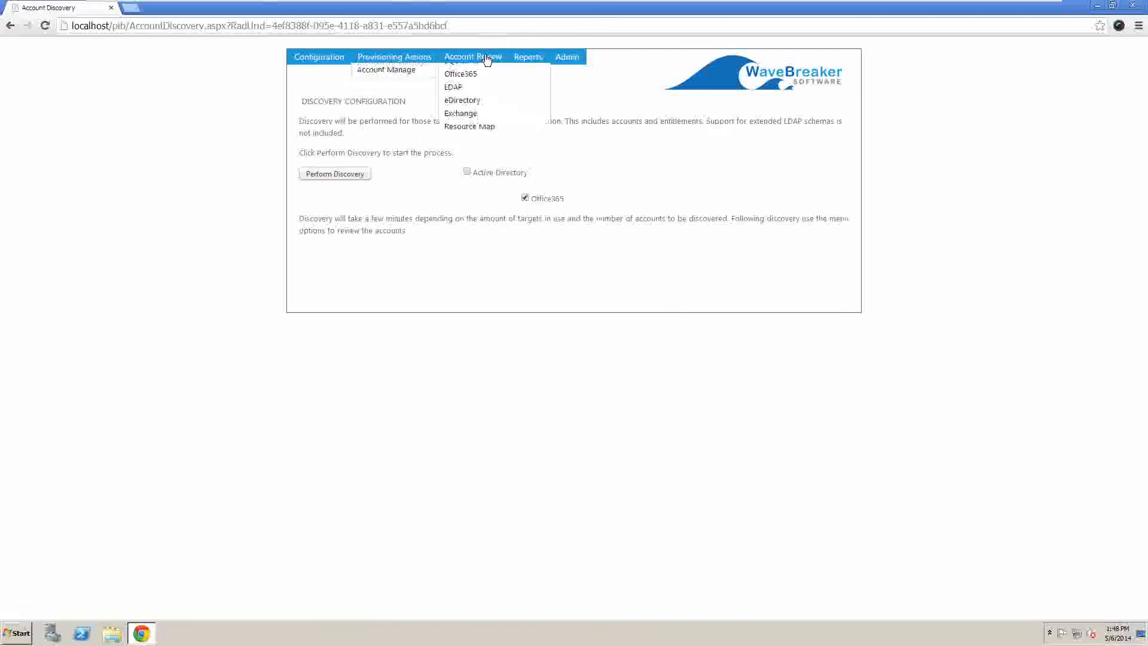
left_click(486, 139)
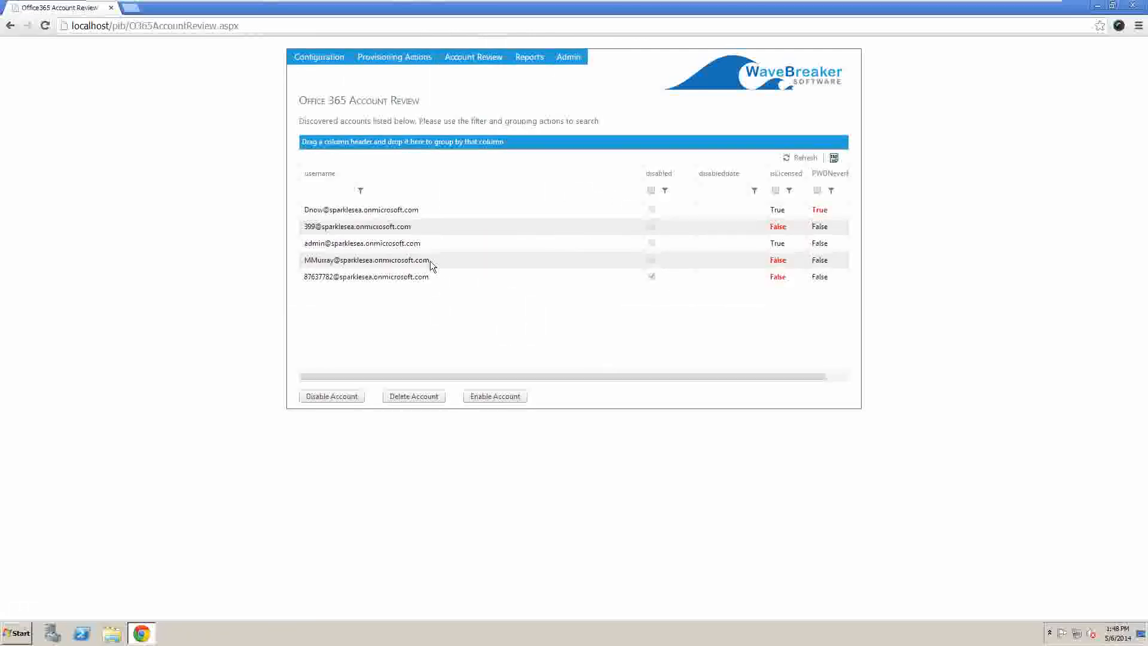
left_click(430, 262)
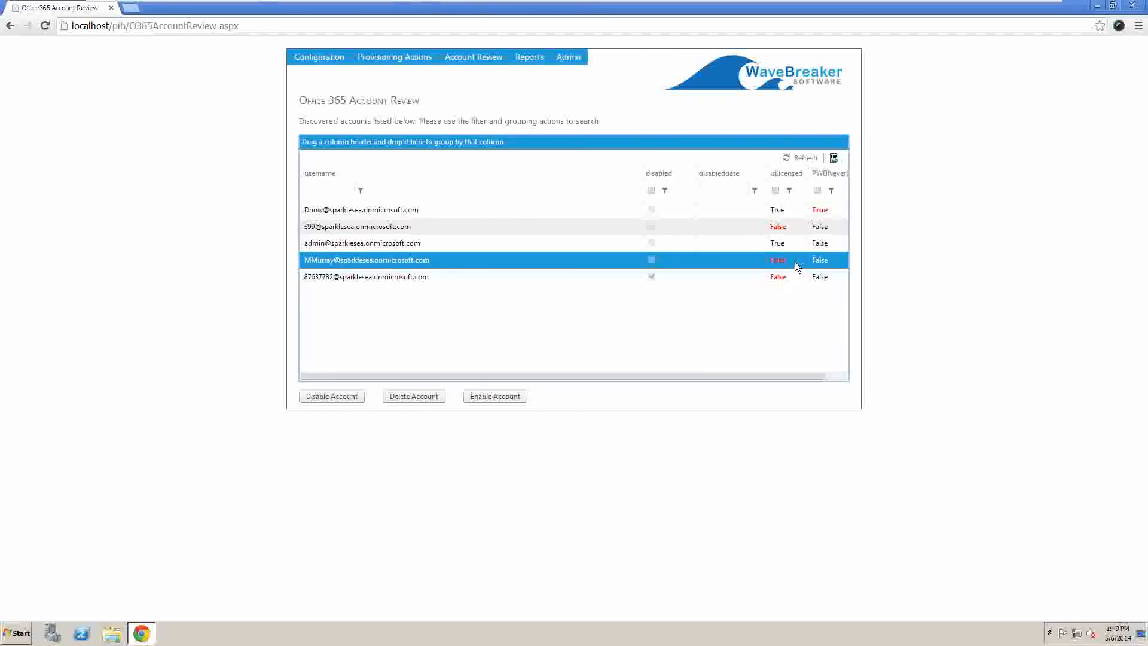
double_click(762, 256)
left_click_drag(830, 260, 810, 261)
Step: Clear the text highlight and minimize the VMware console window
left_click(554, 262)
mouse_move(849, 6)
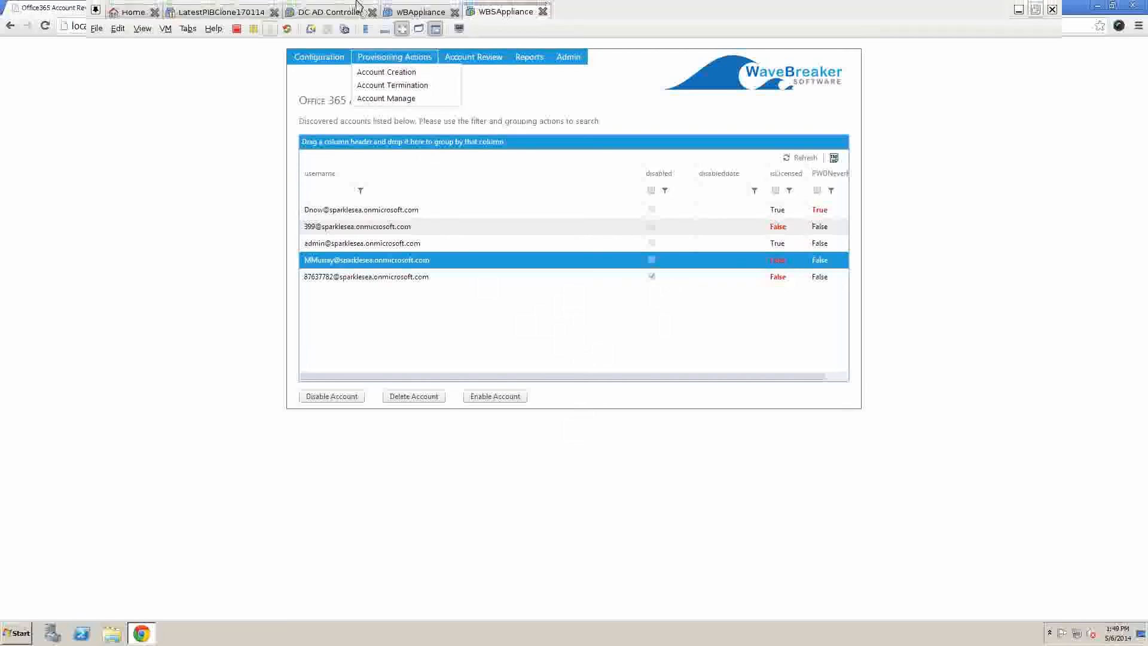
left_click(1018, 10)
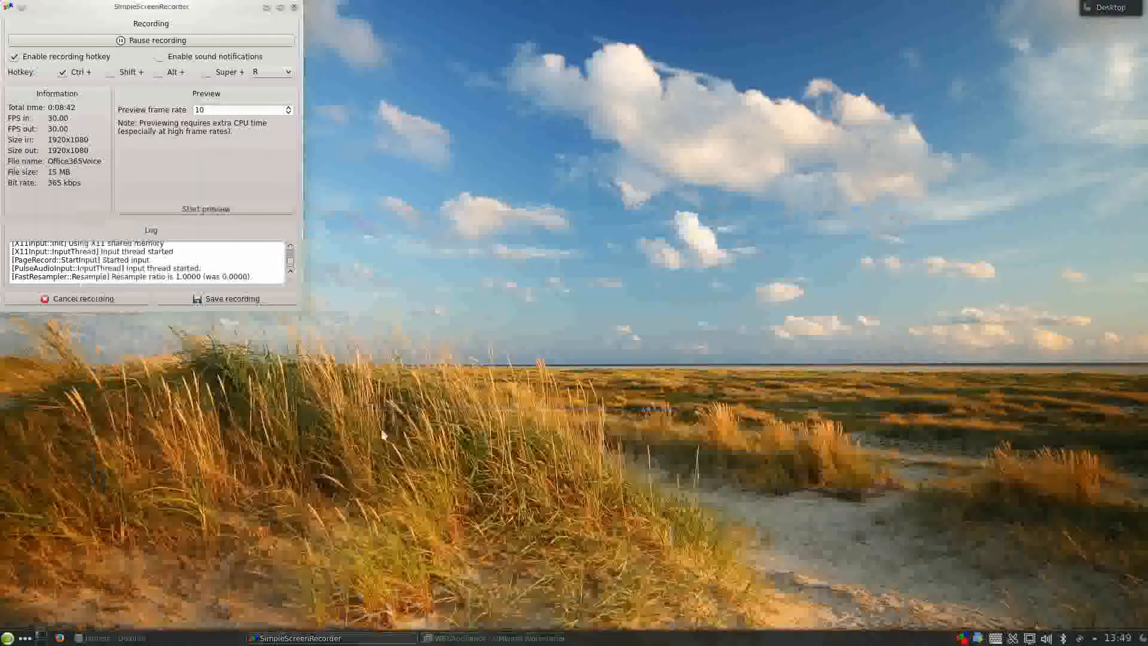